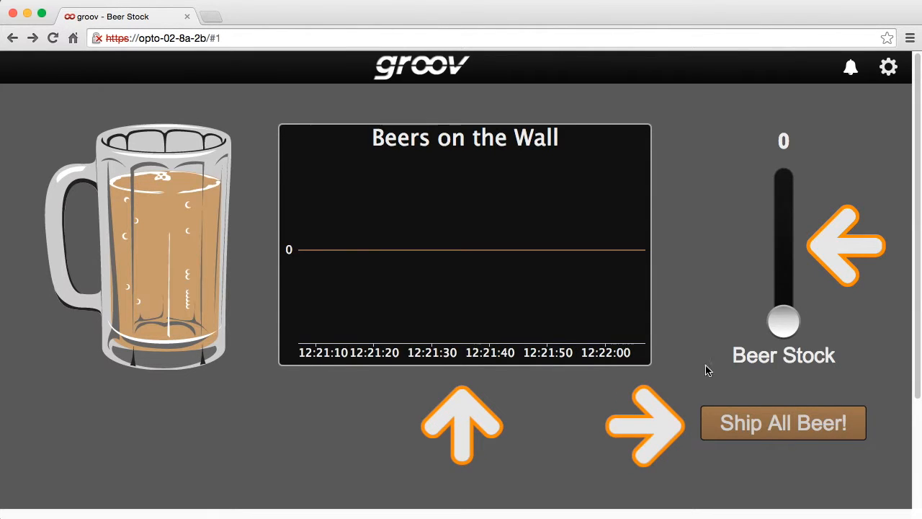
Step: Raise the Beer Stock slider to 99 and ship all the beer
{"action": "left_click_drag", "start_coordinate": [782, 324], "coordinate": [806, 168]}
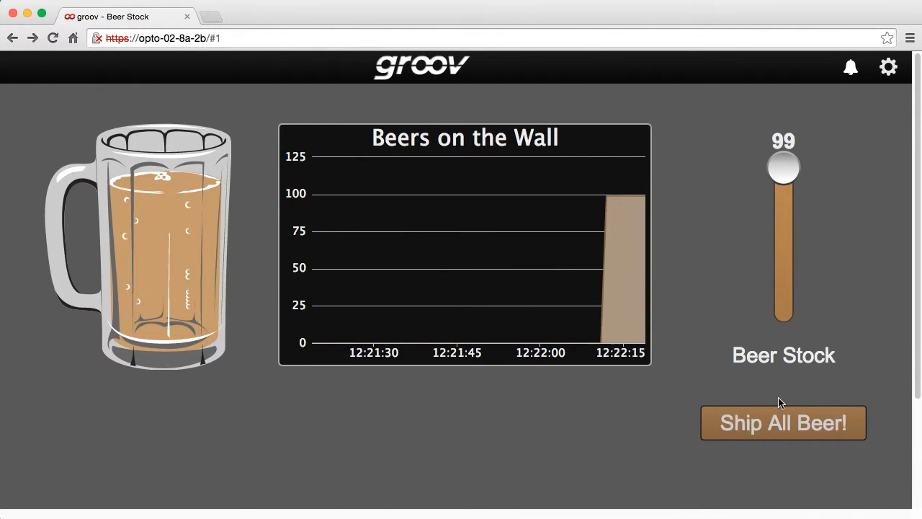
{"action": "left_click", "coordinate": [783, 423]}
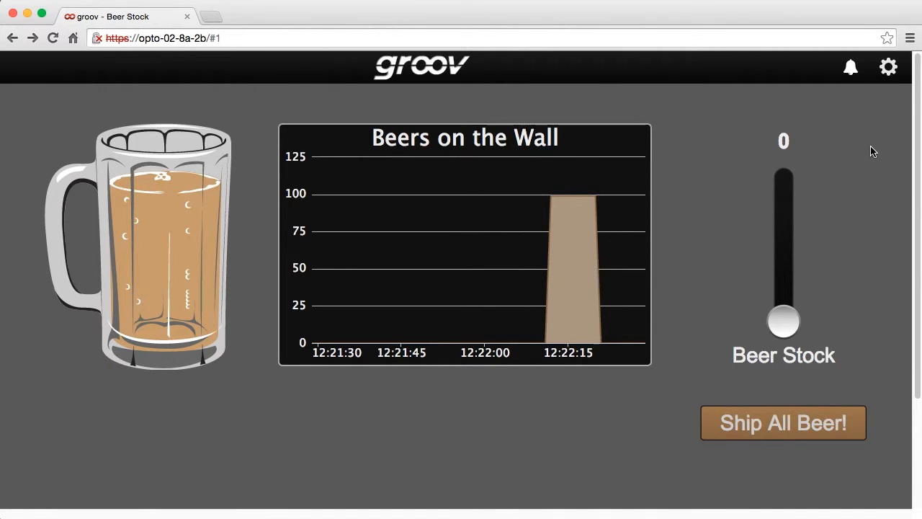
Step: Switch to groov Build and start a new event named "Beer stock problem"
{"action": "left_click", "coordinate": [888, 67]}
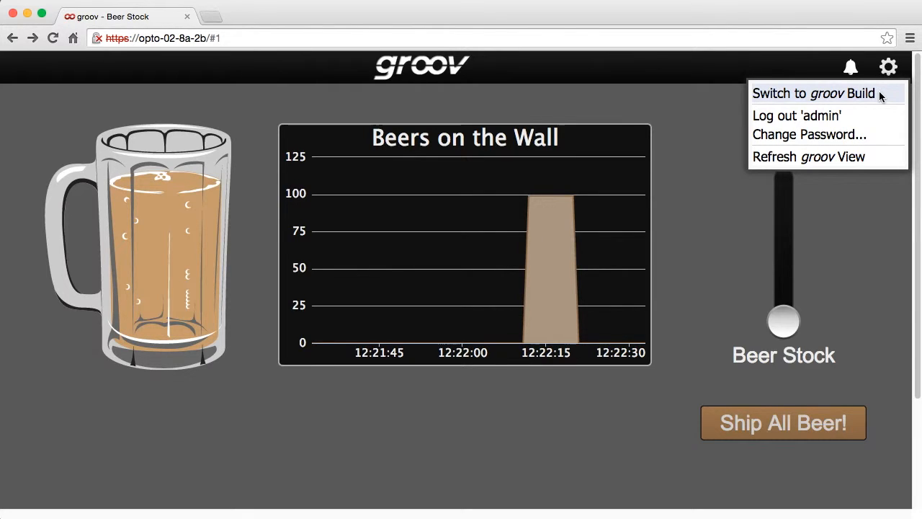
{"action": "left_click", "coordinate": [879, 94]}
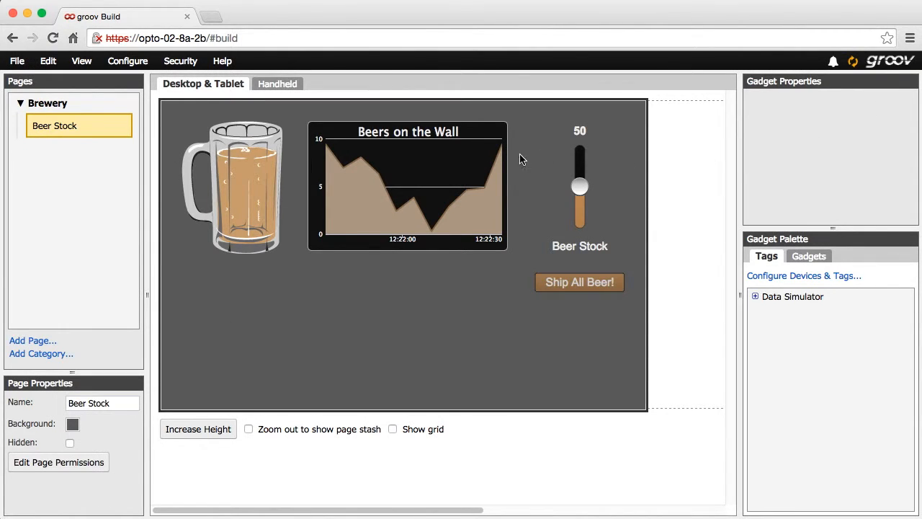
{"action": "left_click", "coordinate": [143, 65]}
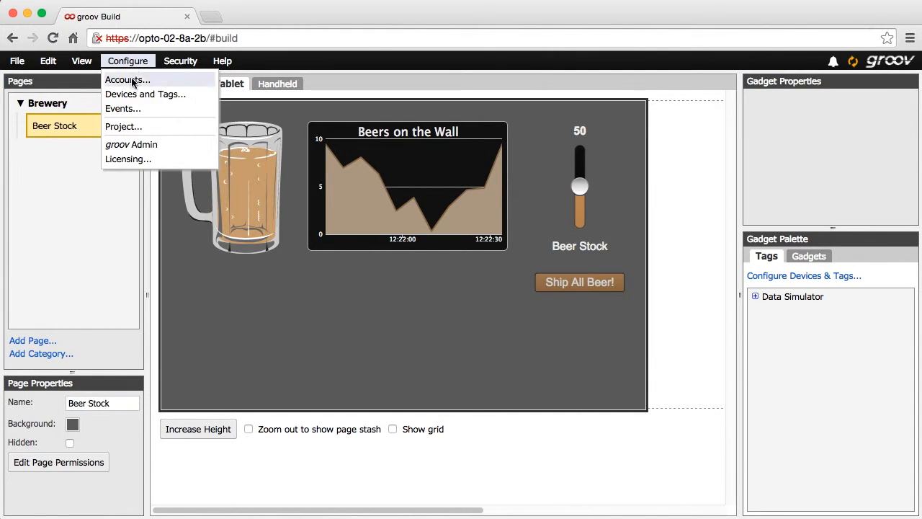
{"action": "left_click", "coordinate": [124, 110]}
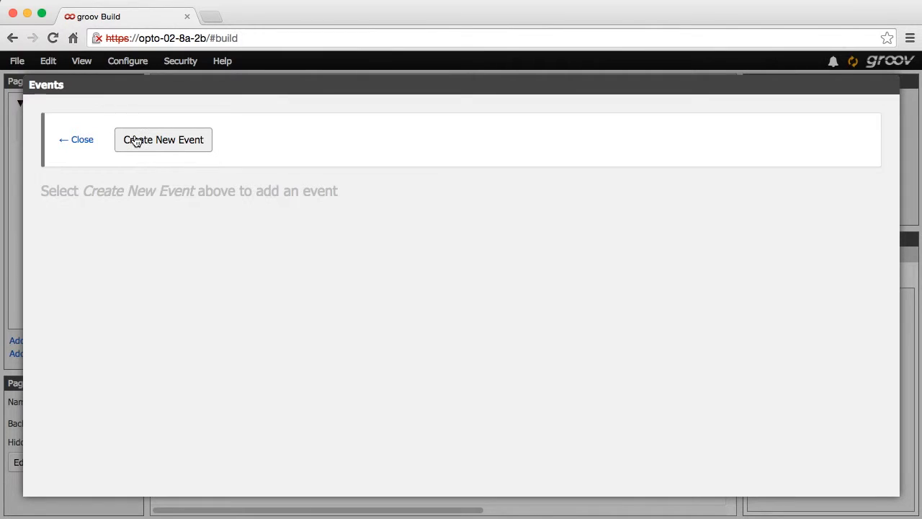
{"action": "left_click", "coordinate": [136, 140]}
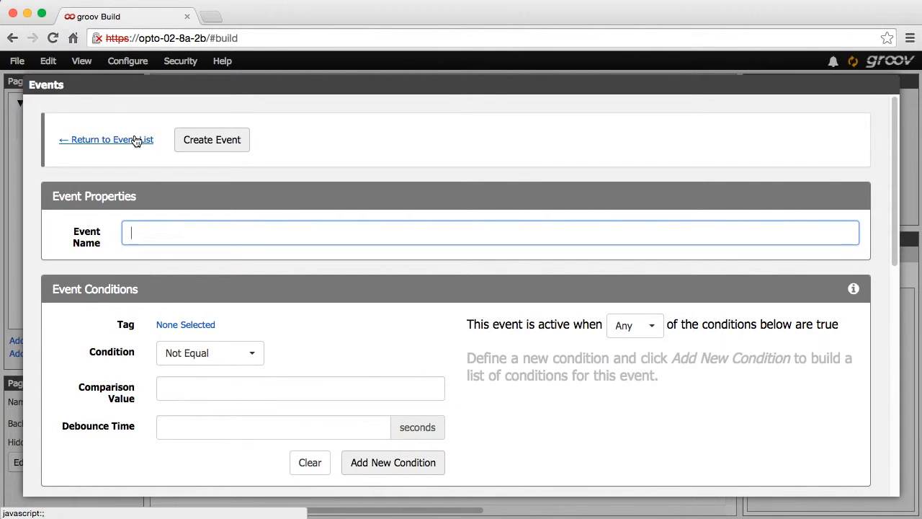
{"action": "type", "text": "Beer "}
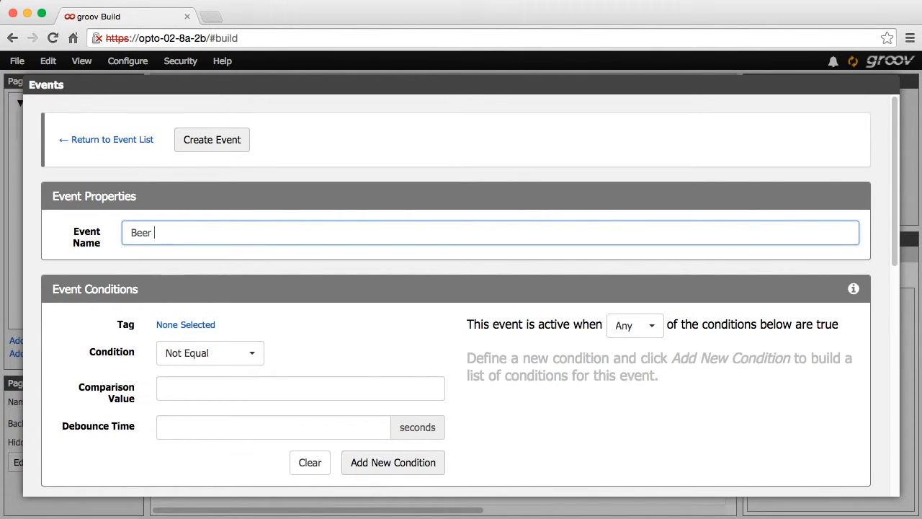
{"action": "type", "text": "stock problem"}
Step: Assign int32 Variable A from the Data Simulator's basic variables as the event's condition tag
{"action": "left_click", "coordinate": [213, 329]}
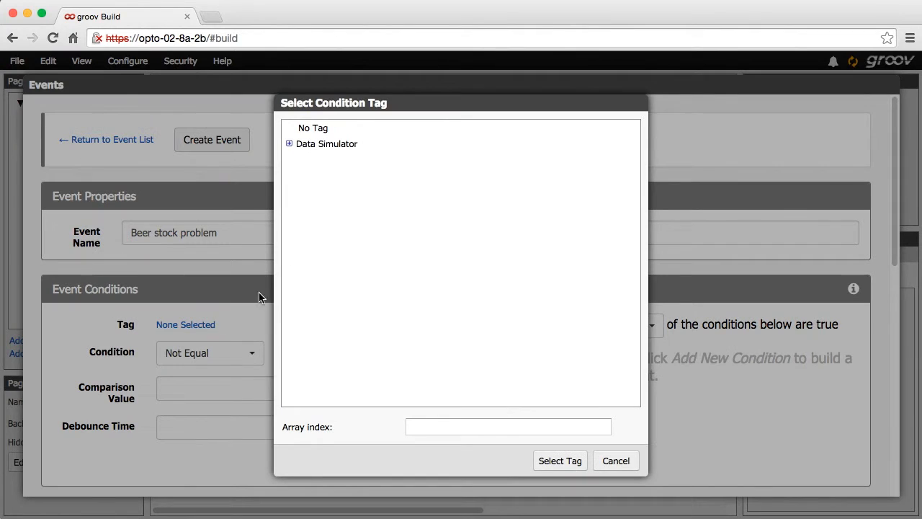
{"action": "left_click", "coordinate": [289, 143]}
{"action": "left_click", "coordinate": [301, 160]}
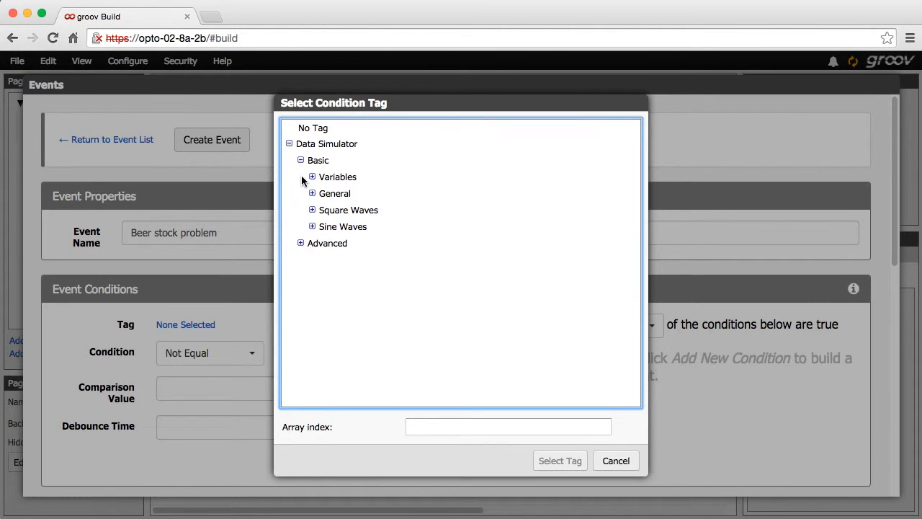
{"action": "left_click", "coordinate": [312, 178]}
{"action": "left_click", "coordinate": [346, 367]}
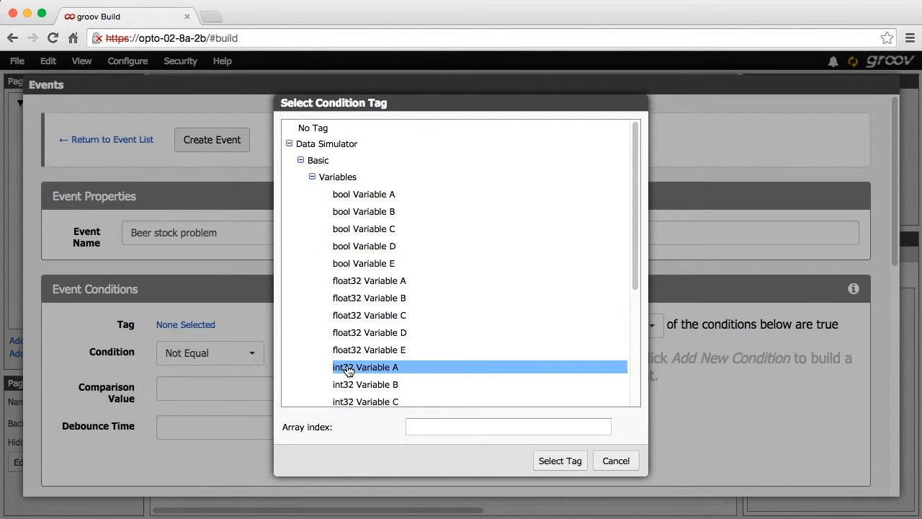
{"action": "left_click", "coordinate": [560, 461]}
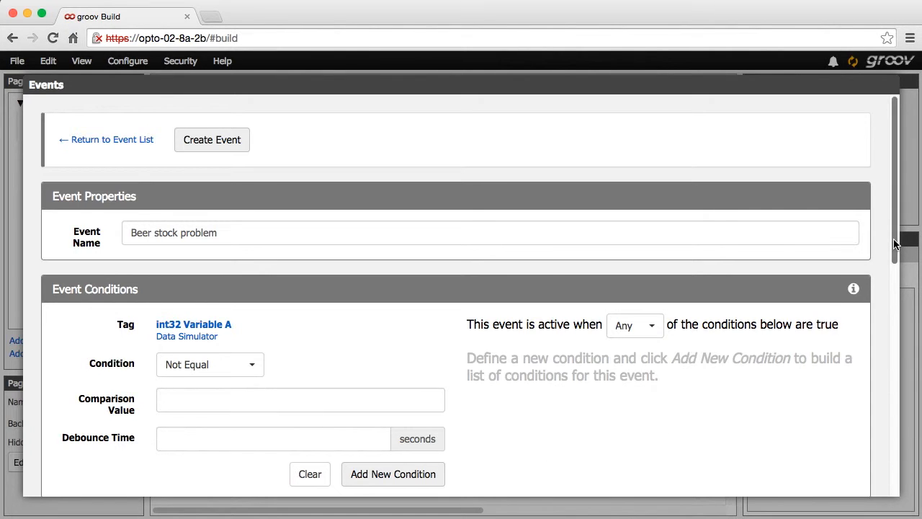
Step: Set the condition to Outside Range with an upper limit of 90, using the Greater than comparison
{"action": "left_click_drag", "start_coordinate": [895, 248], "coordinate": [915, 318]}
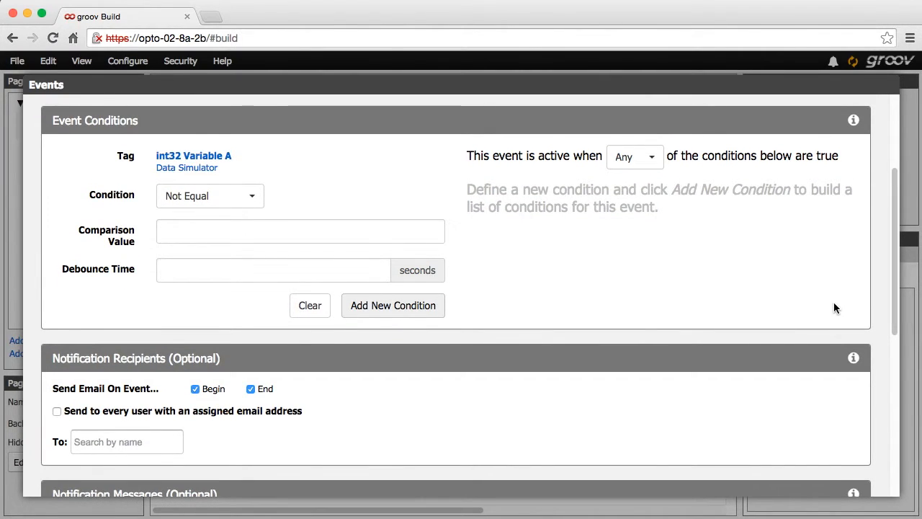
{"action": "left_click", "coordinate": [245, 196]}
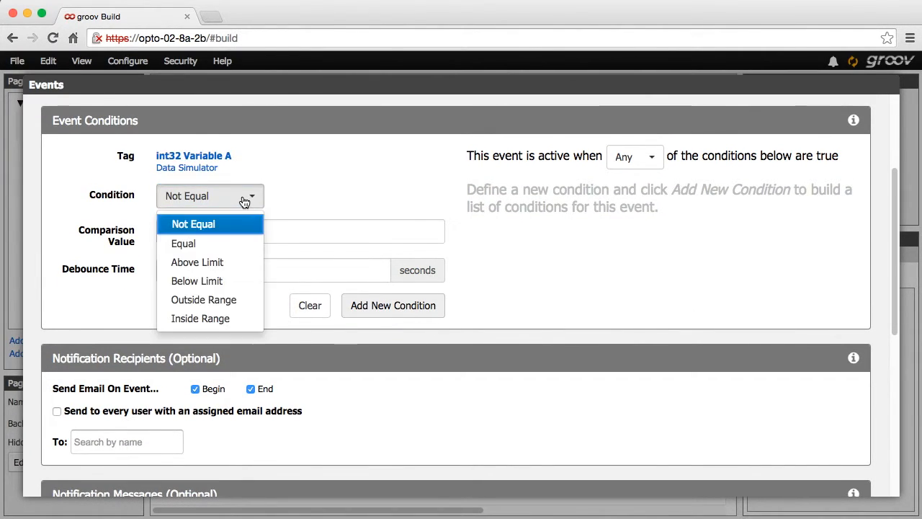
{"action": "left_click", "coordinate": [215, 301]}
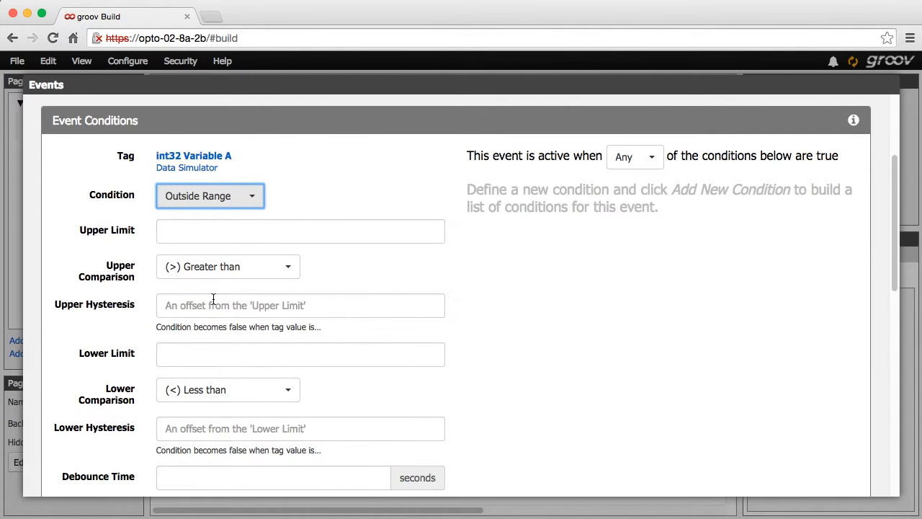
{"action": "left_click", "coordinate": [197, 230]}
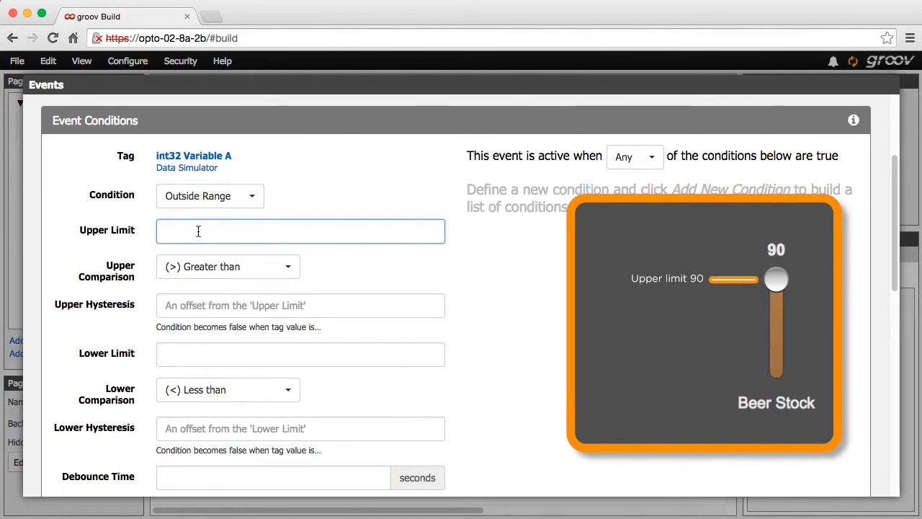
{"action": "type", "text": "90"}
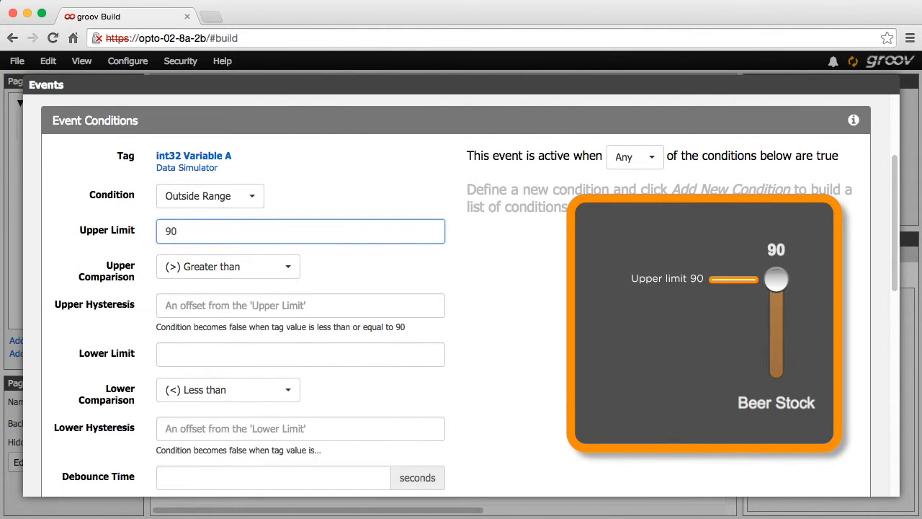
{"action": "left_click", "coordinate": [251, 265]}
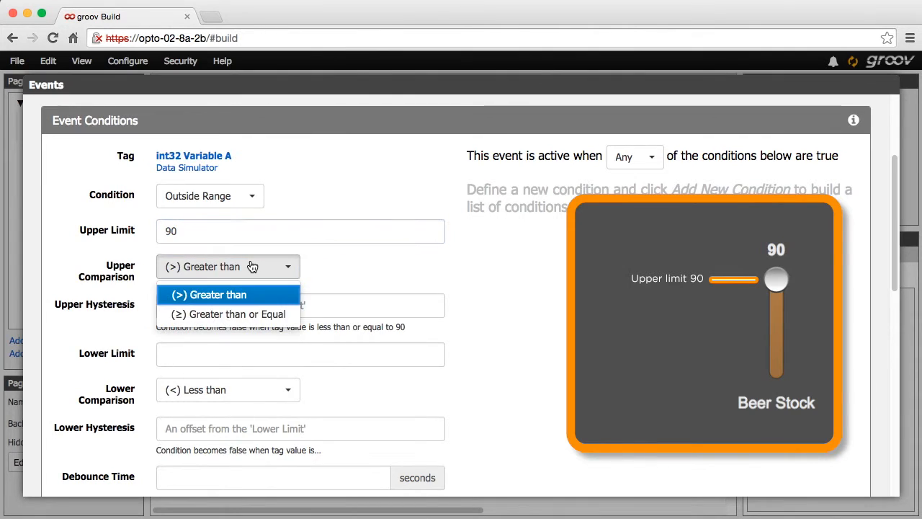
{"action": "left_click", "coordinate": [251, 266]}
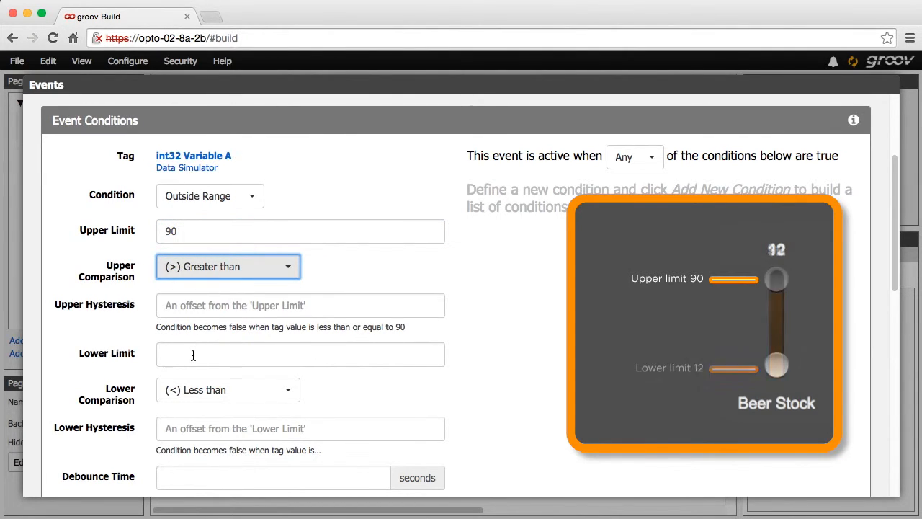
Step: Set the range's lower limit to 12 with the Less than or Equal comparison and a lower hysteresis of 6
{"action": "left_click", "coordinate": [193, 354]}
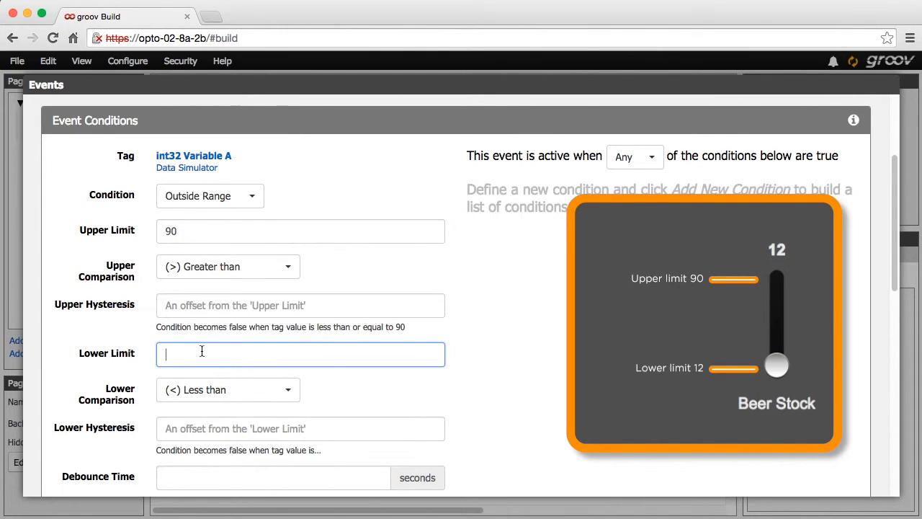
{"action": "type", "text": "12"}
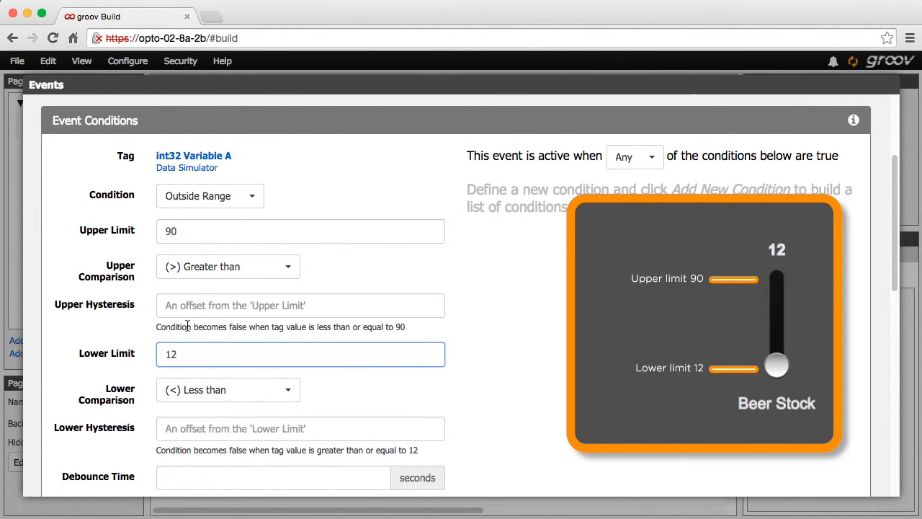
{"action": "left_click", "coordinate": [259, 389]}
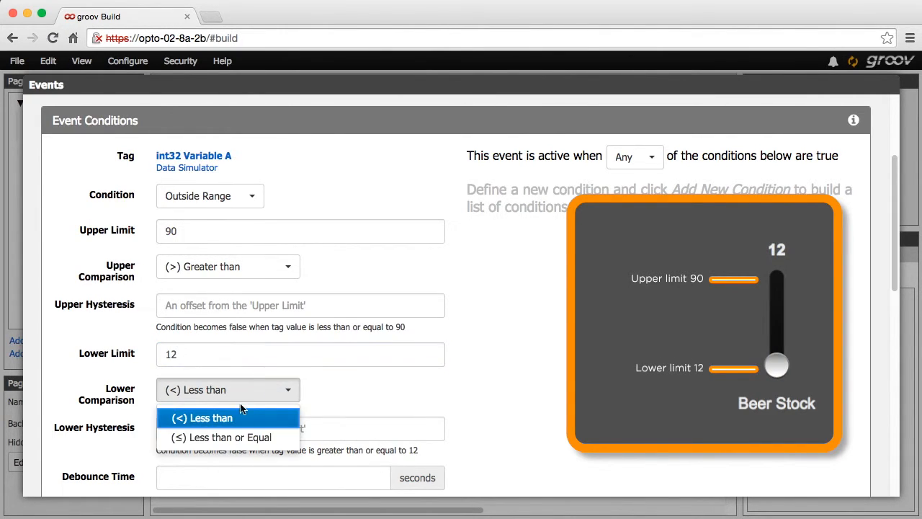
{"action": "left_click", "coordinate": [235, 438]}
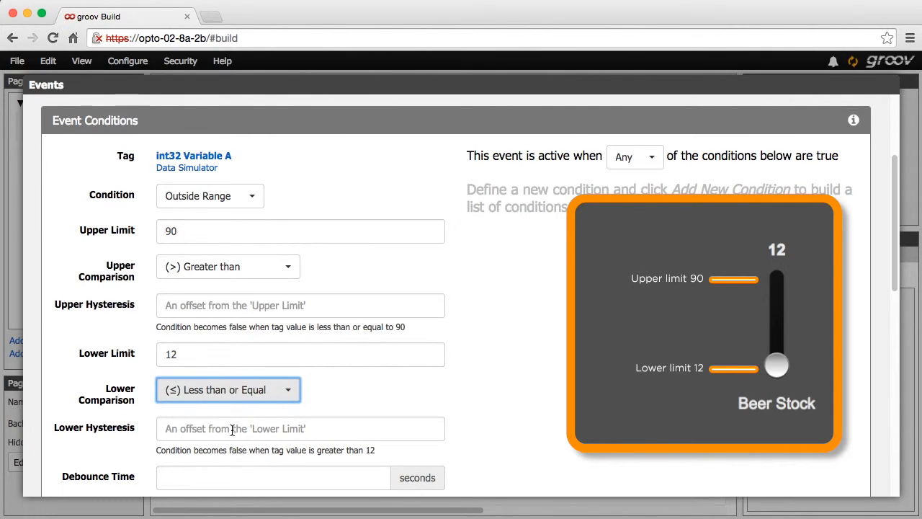
{"action": "scroll", "coordinate": [215, 392], "scroll_direction": "down", "scroll_amount": 2}
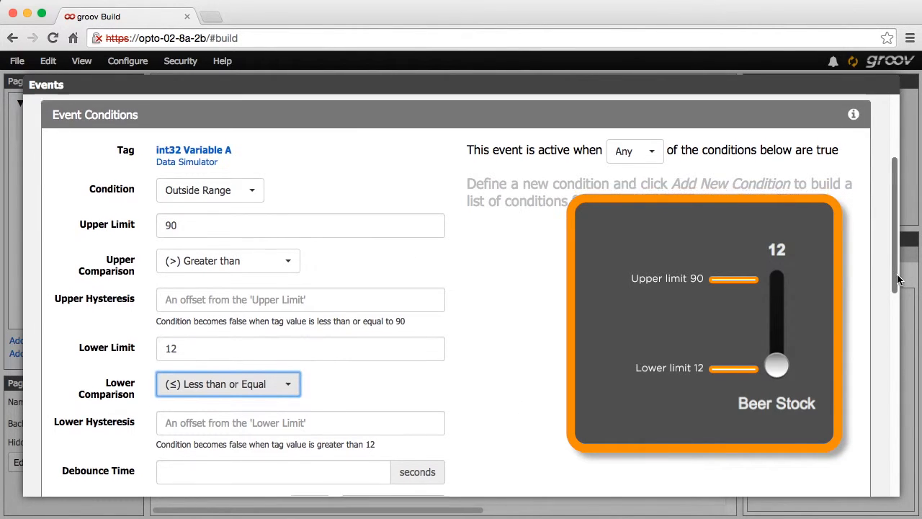
{"action": "left_click", "coordinate": [212, 367]}
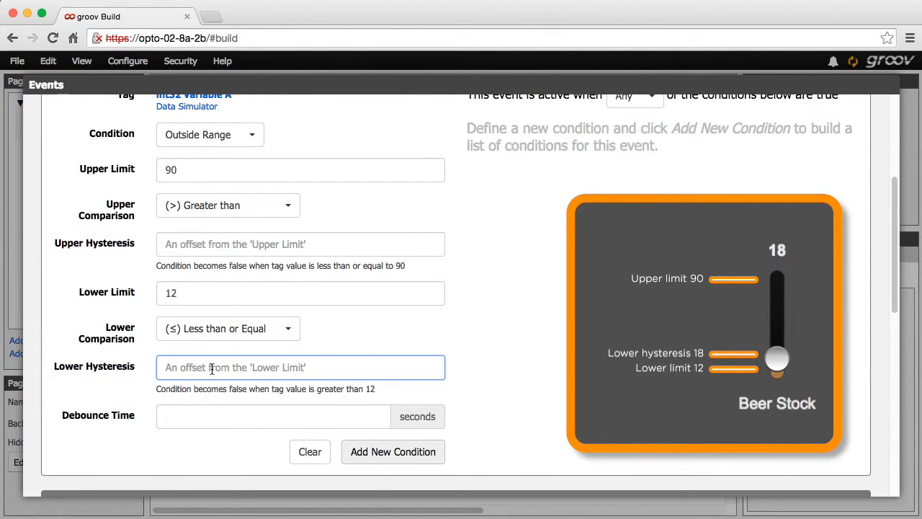
{"action": "type", "text": "6"}
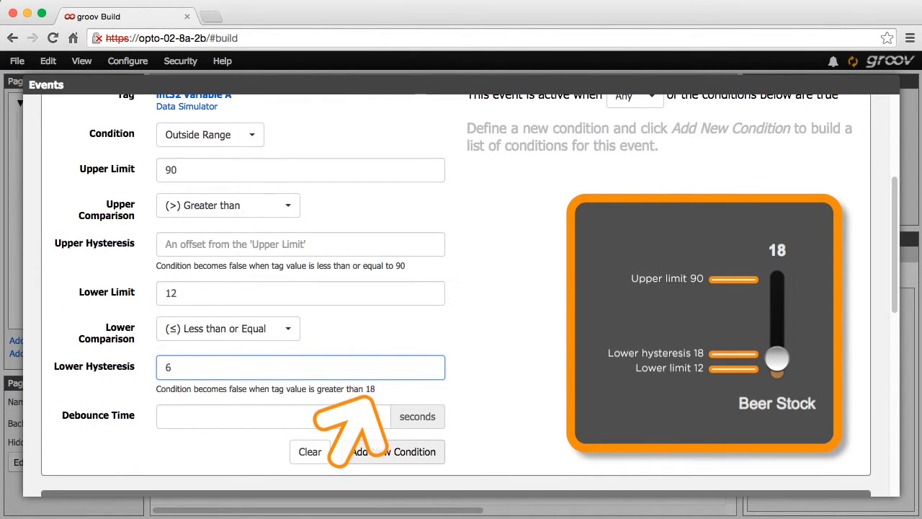
Step: Set the debounce time to 5 seconds and add the condition to the event
{"action": "left_click", "coordinate": [198, 416]}
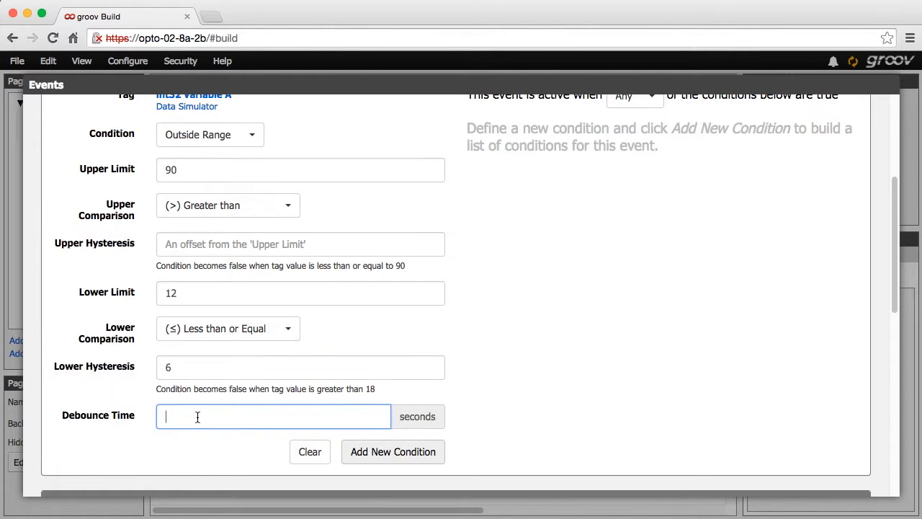
{"action": "type", "text": "5"}
{"action": "left_click", "coordinate": [352, 451]}
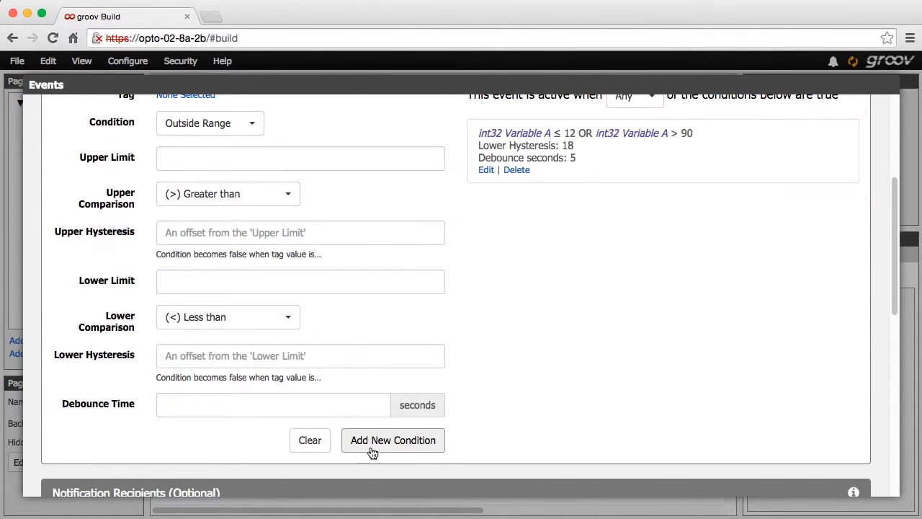
Step: Make the event active when Any of the listed conditions are true
{"action": "left_click_drag", "start_coordinate": [895, 307], "coordinate": [895, 277]}
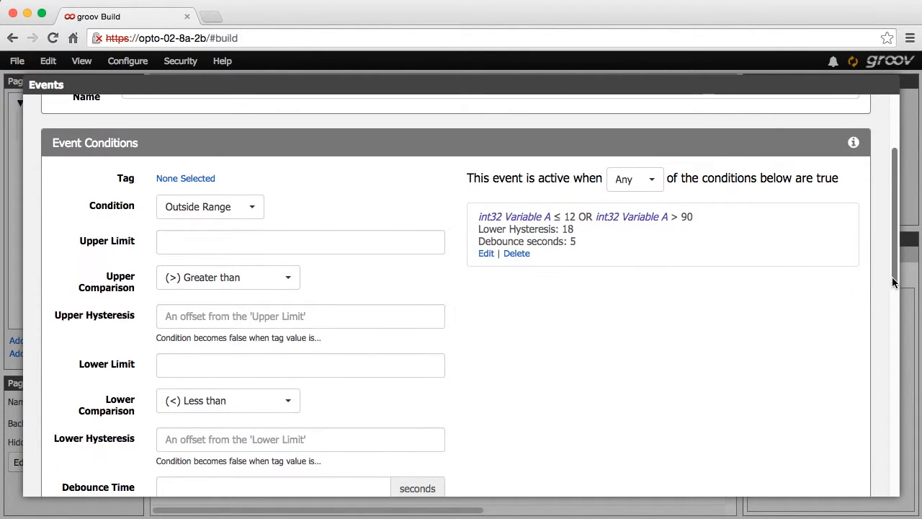
{"action": "left_click", "coordinate": [655, 185]}
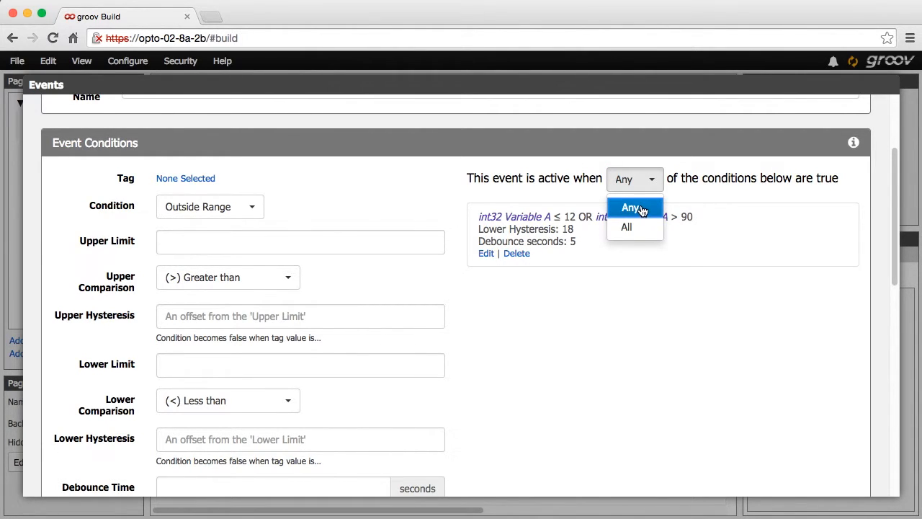
{"action": "left_click", "coordinate": [638, 207]}
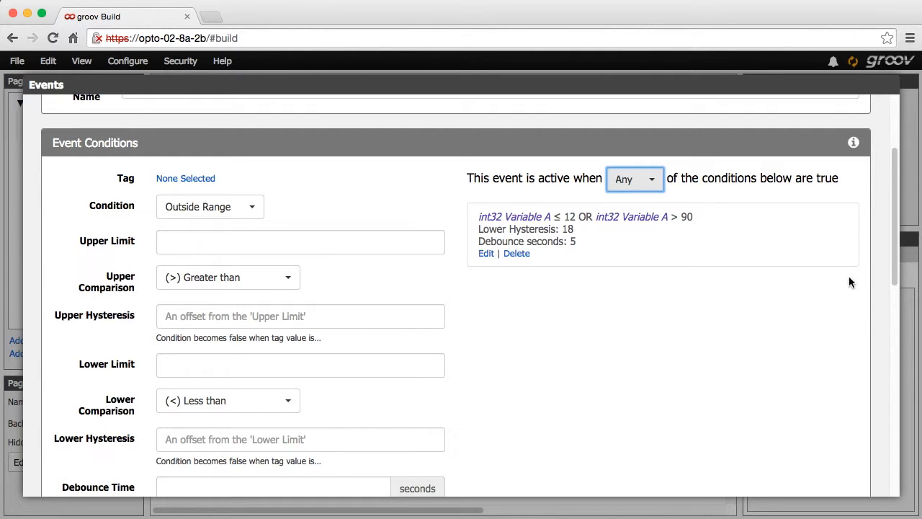
Step: Add the admin user and the editor user with an email address as individual notification recipients, leaving sending to every user off
{"action": "left_click_drag", "start_coordinate": [895, 260], "coordinate": [919, 424]}
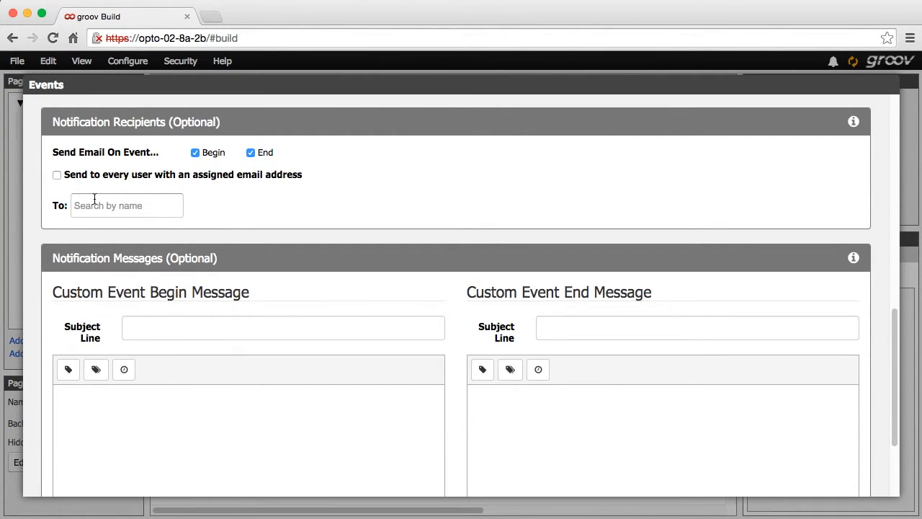
{"action": "left_click", "coordinate": [56, 174]}
{"action": "left_click", "coordinate": [58, 175]}
{"action": "left_click", "coordinate": [84, 204]}
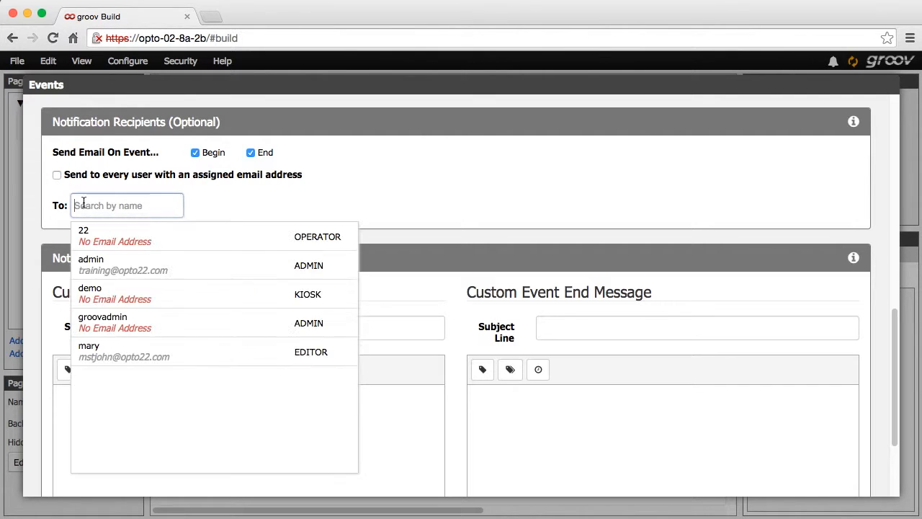
{"action": "left_click", "coordinate": [100, 269]}
{"action": "left_click", "coordinate": [95, 208]}
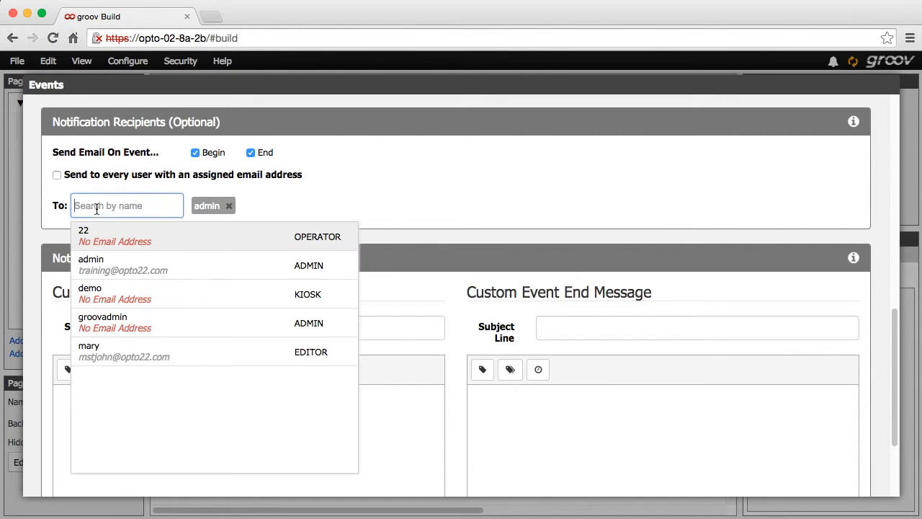
{"action": "left_click", "coordinate": [116, 357]}
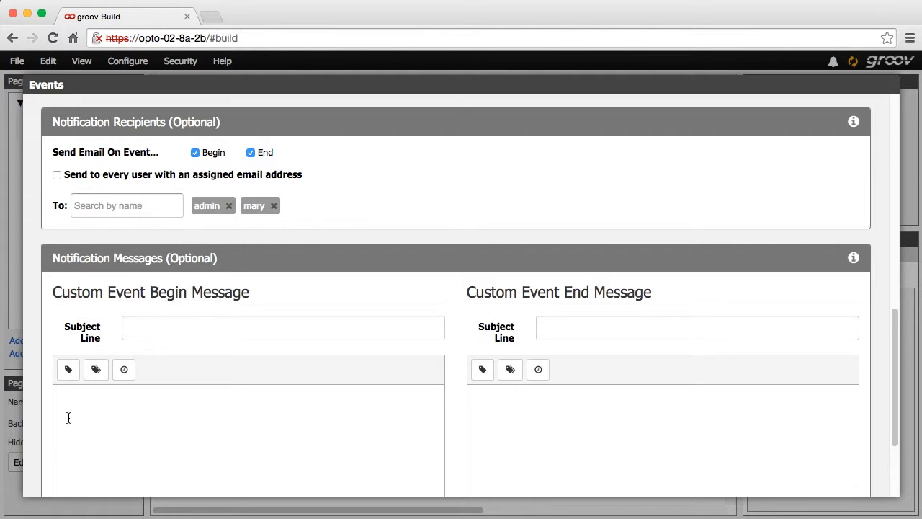
Step: Write the event begin message "Panic! Beer stock problem! Current beer stock:" followed by the int32 Variable A condition tag
{"action": "type", "text": "Panic! Beer stock problem! Cur"}
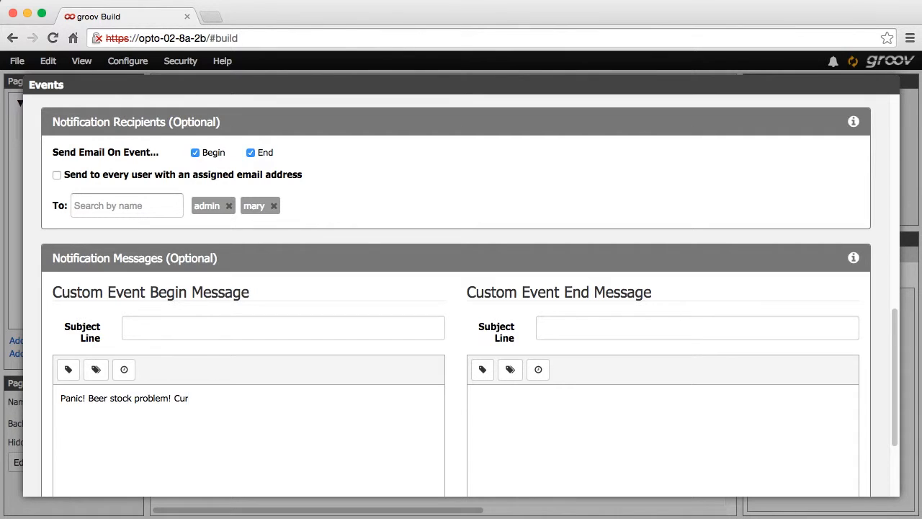
{"action": "type", "text": "rent beer stock:"}
{"action": "left_click", "coordinate": [69, 370]}
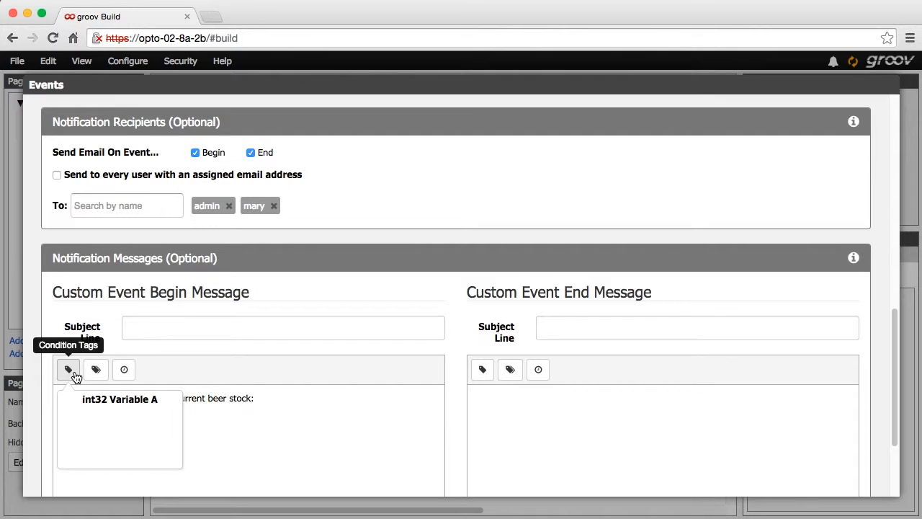
{"action": "left_click", "coordinate": [101, 402]}
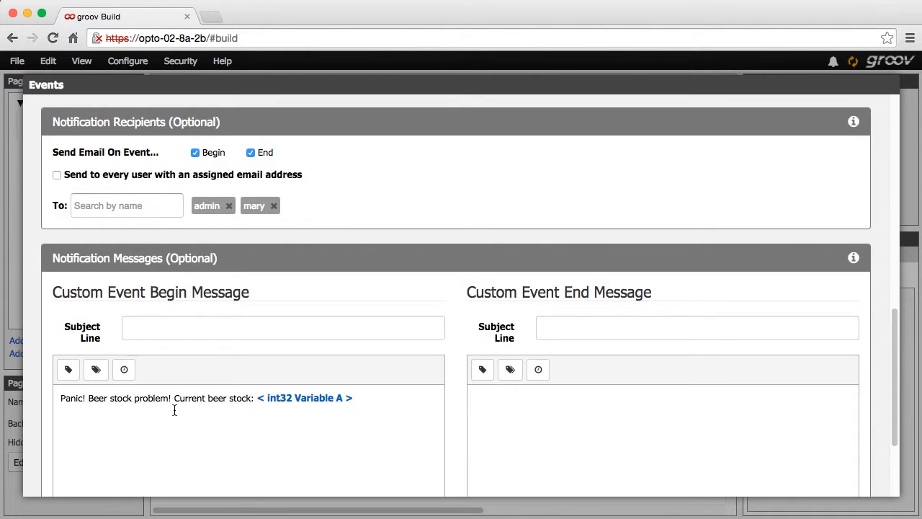
Step: Write the event end message "Keep calm and groov on. Current stock:" followed by the Data Simulator project tag int32 Variable A
{"action": "left_click", "coordinate": [497, 400]}
{"action": "type", "text": "K"}
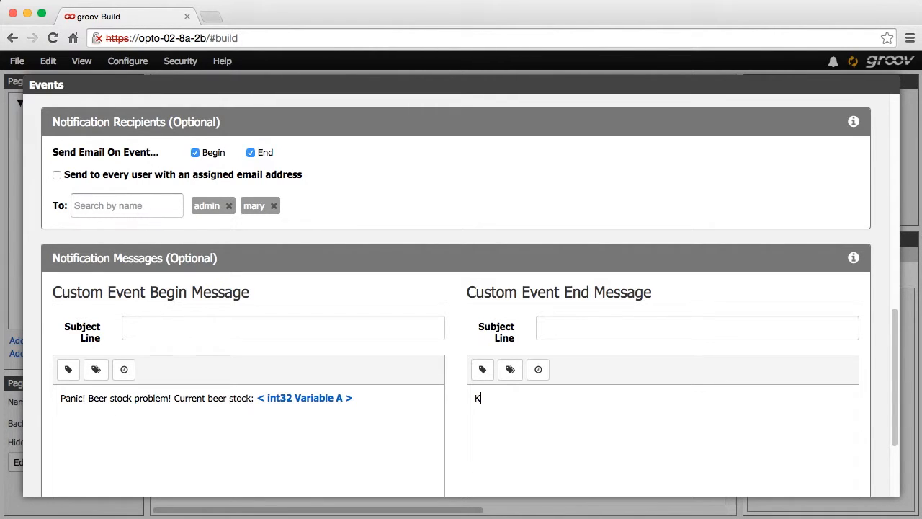
{"action": "type", "text": "eep calm and groov on.  Current stock"}
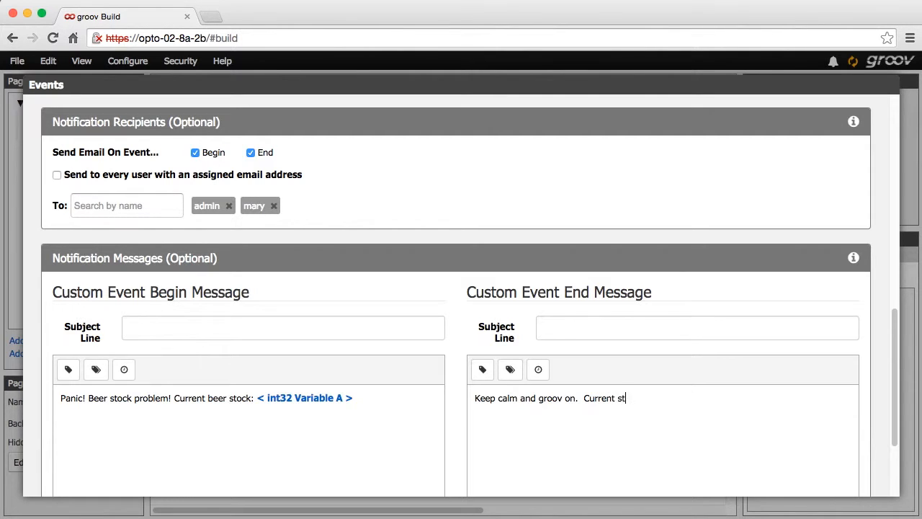
{"action": "type", "text": ":"}
{"action": "left_click", "coordinate": [482, 370]}
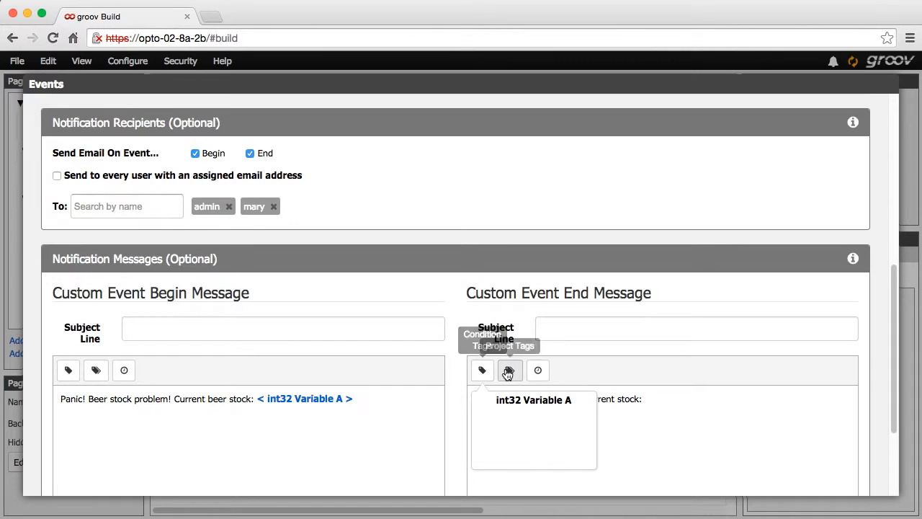
{"action": "left_click", "coordinate": [508, 370]}
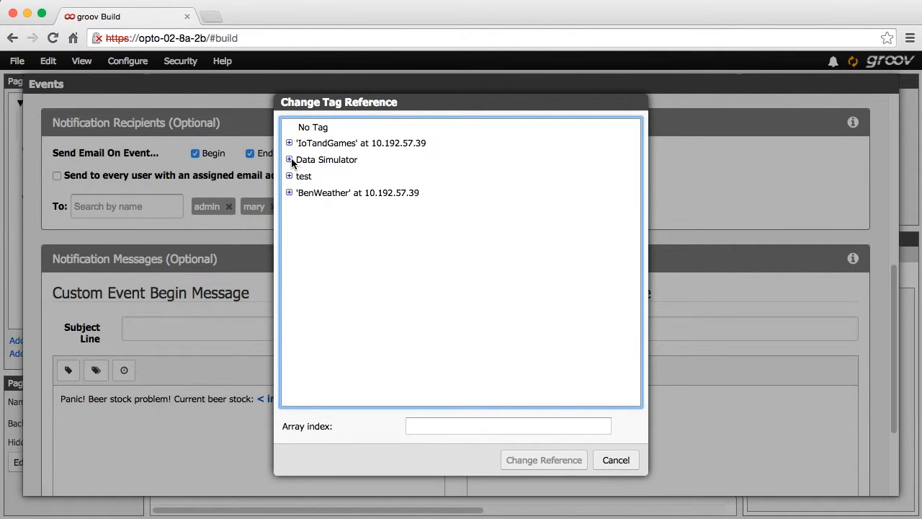
{"action": "left_click", "coordinate": [290, 160]}
{"action": "left_click", "coordinate": [300, 176]}
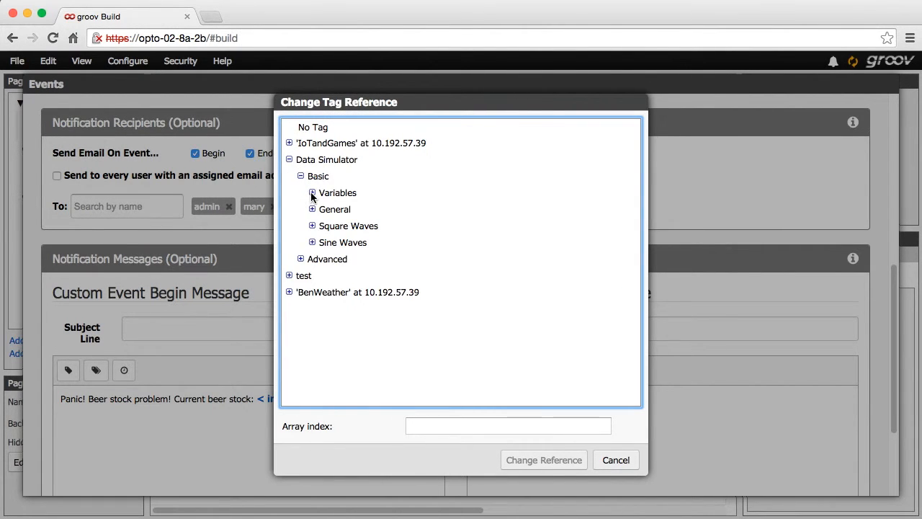
{"action": "left_click", "coordinate": [312, 192]}
{"action": "left_click", "coordinate": [366, 387]}
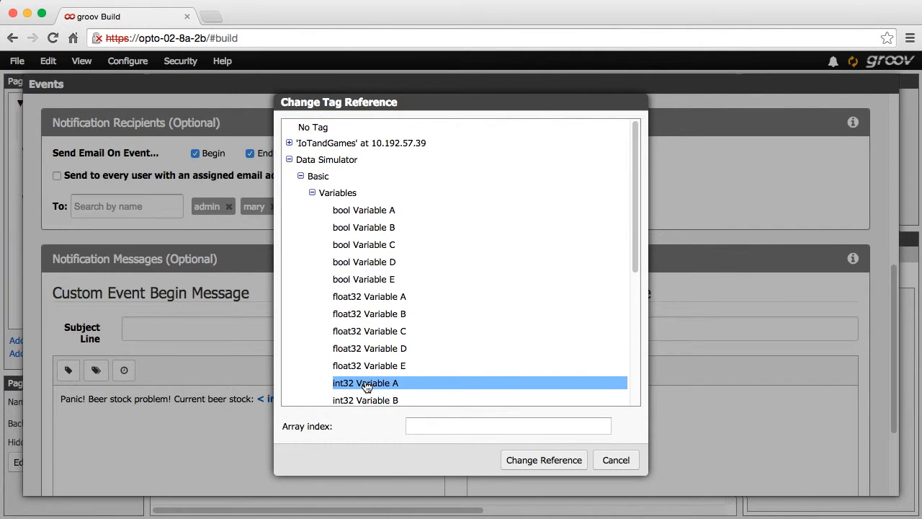
{"action": "left_click", "coordinate": [521, 461]}
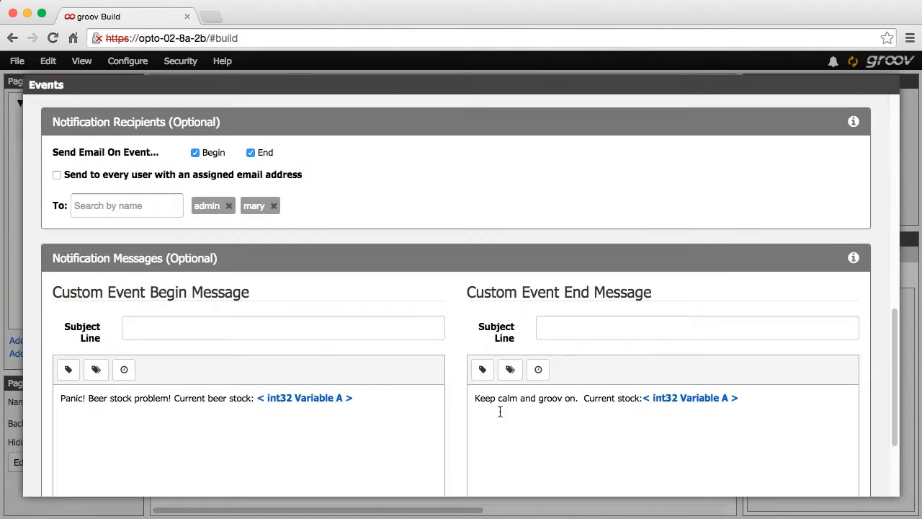
Step: Set the begin message's subject line to "Out-of-range" and the end message's subject line to "All OK"
{"action": "left_click", "coordinate": [256, 332]}
{"action": "type", "text": "Out-of-range"}
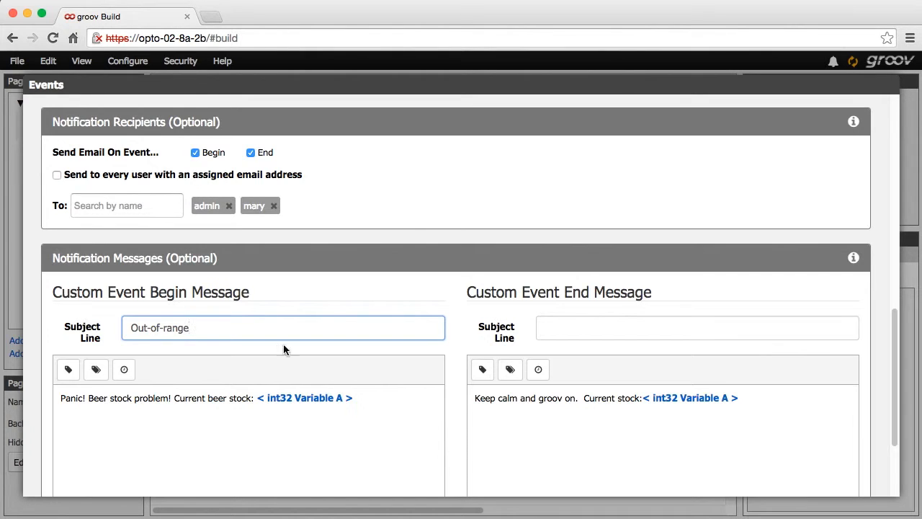
{"action": "left_click", "coordinate": [549, 328]}
{"action": "type", "text": "All OK"}
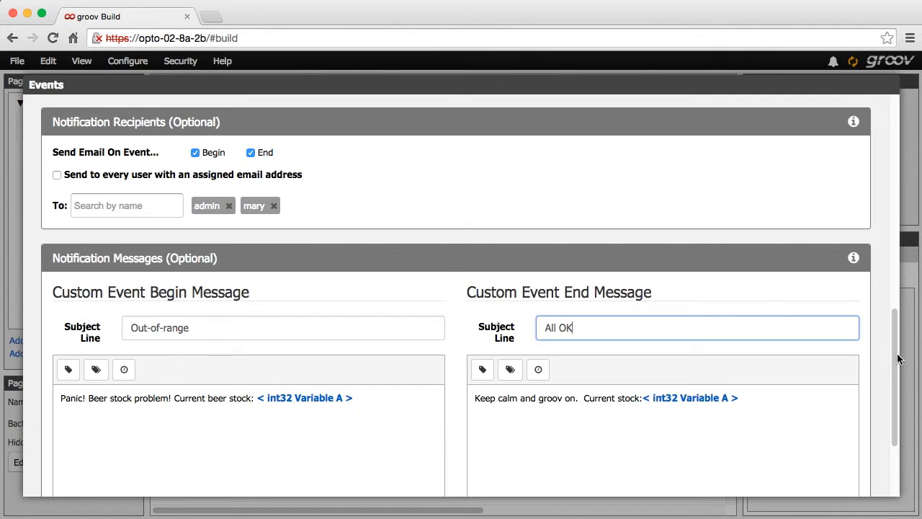
Step: Create the Beer stock problem event from the completed settings
{"action": "scroll", "coordinate": [896, 358], "scroll_direction": "up", "scroll_amount": 1}
{"action": "left_click_drag", "start_coordinate": [896, 359], "coordinate": [812, 92]}
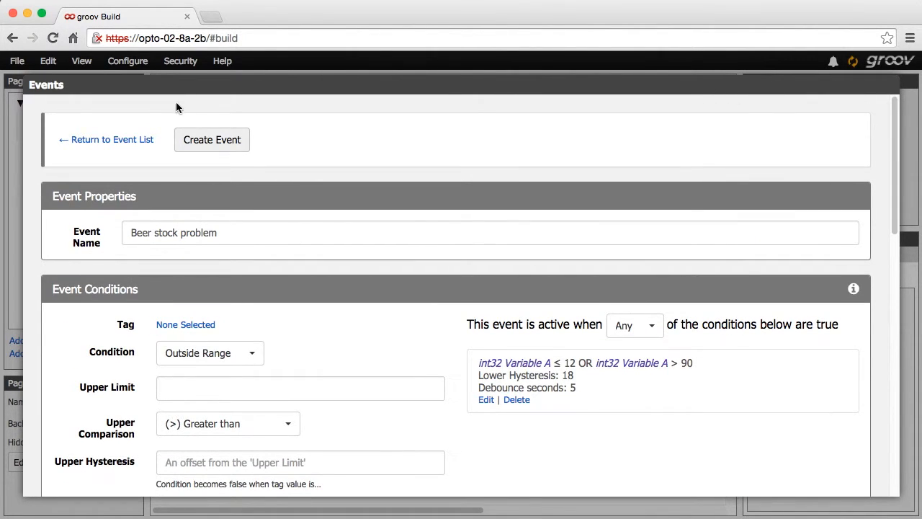
{"action": "left_click", "coordinate": [185, 141]}
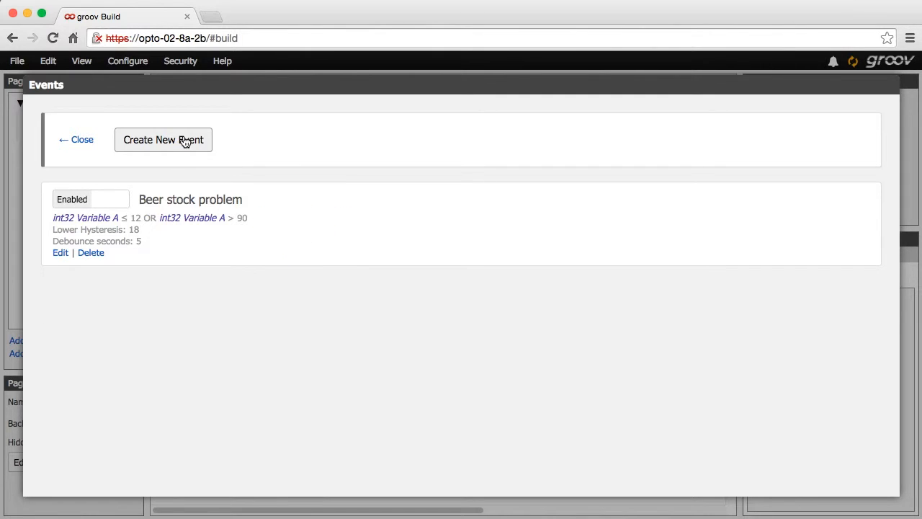
Step: Switch the Beer stock problem event off and back on, and close the event list
{"action": "left_click", "coordinate": [119, 207]}
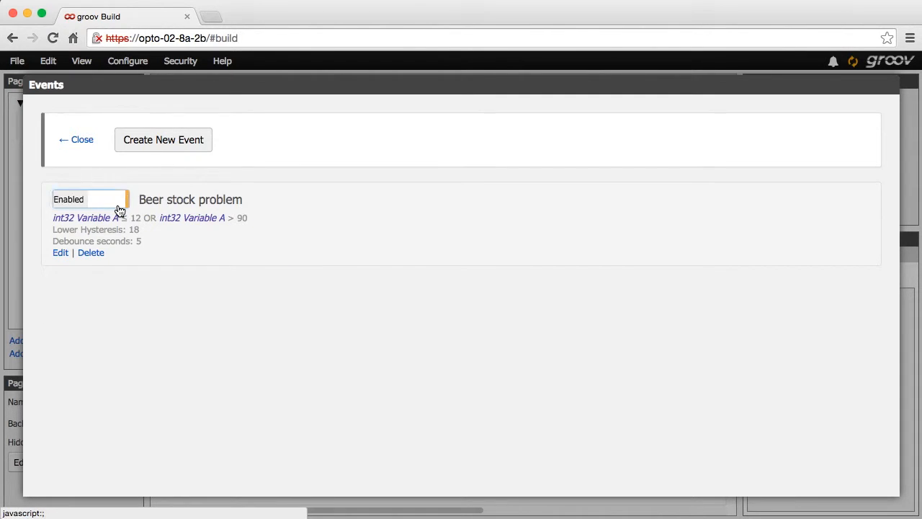
{"action": "left_click", "coordinate": [119, 208]}
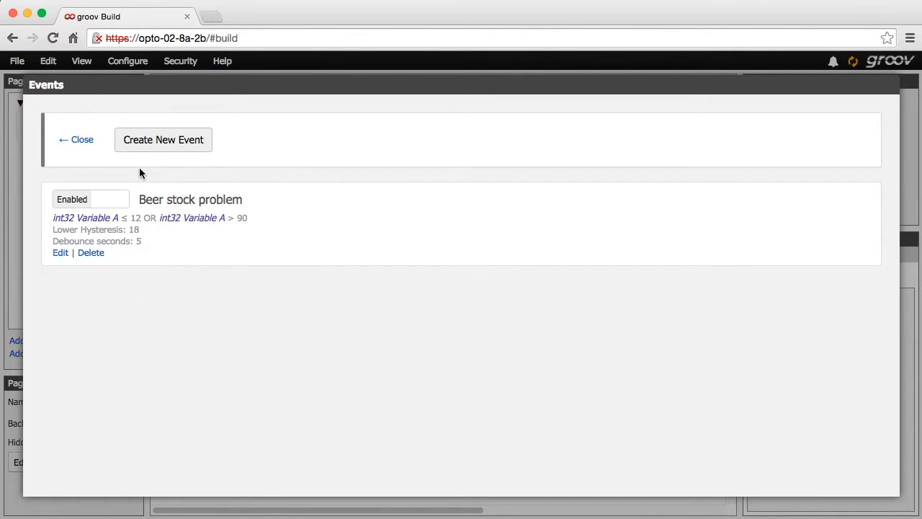
{"action": "left_click", "coordinate": [82, 140]}
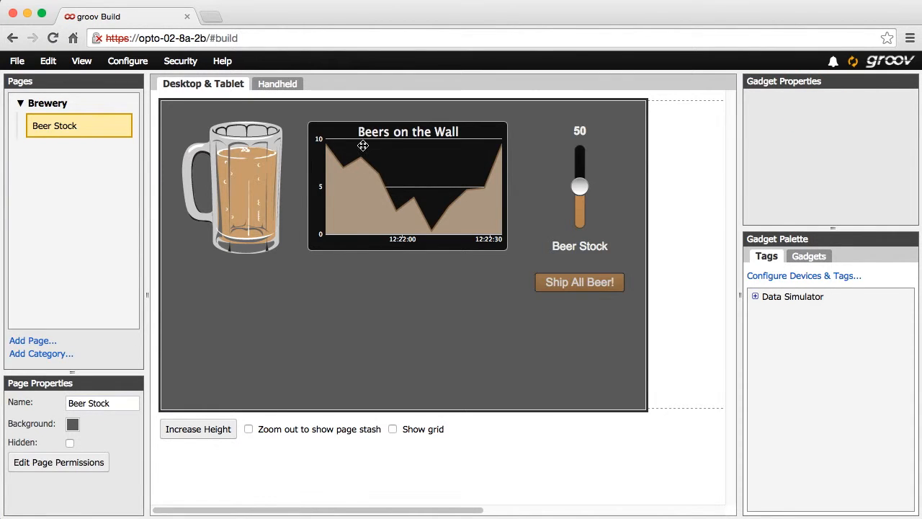
Step: Open the event status page and detach the Beer Stock page into its own smaller window placed below the event's status
{"action": "left_click", "coordinate": [832, 64]}
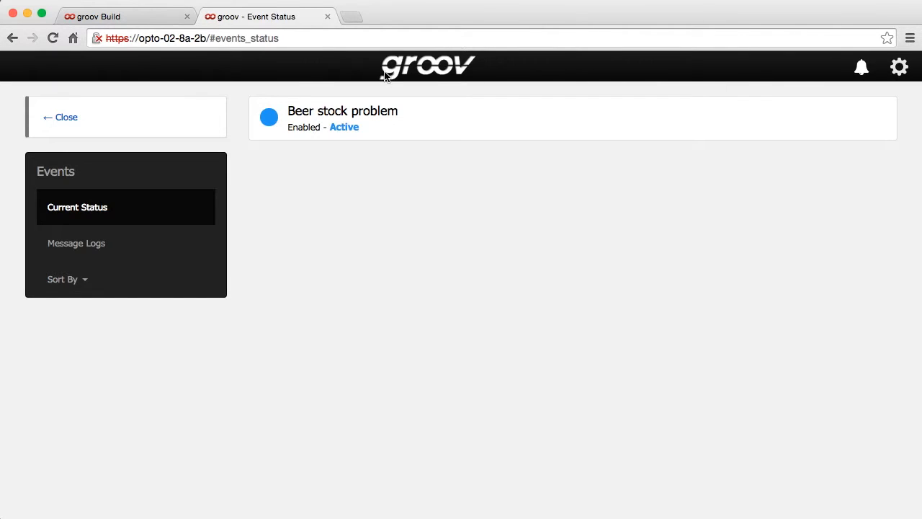
{"action": "left_click", "coordinate": [145, 21]}
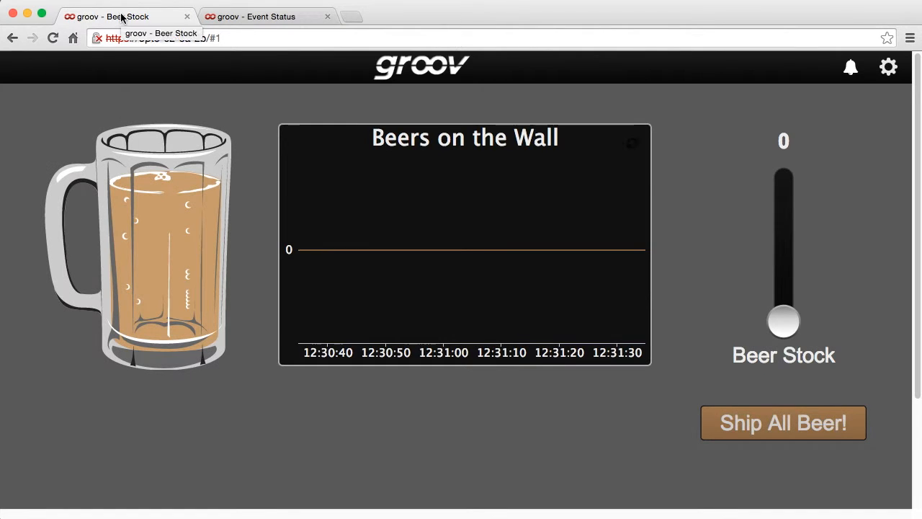
{"action": "left_click_drag", "start_coordinate": [120, 16], "coordinate": [453, 271]}
{"action": "left_click_drag", "start_coordinate": [915, 515], "coordinate": [739, 512]}
{"action": "left_click_drag", "start_coordinate": [563, 275], "coordinate": [639, 189]}
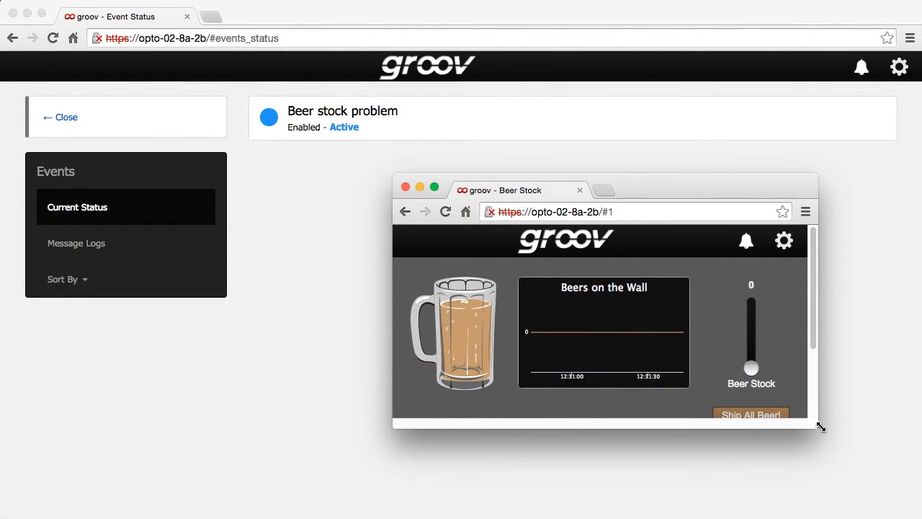
{"action": "left_click_drag", "start_coordinate": [819, 426], "coordinate": [851, 466]}
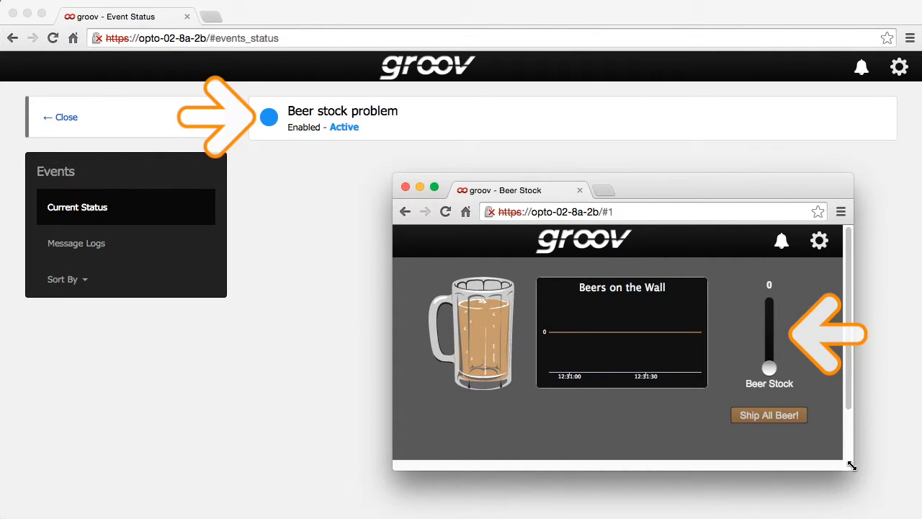
Step: Test the event's lower limit by setting the Beer Stock slider to about 56, about 55 and finally 0
{"action": "left_click_drag", "start_coordinate": [769, 367], "coordinate": [770, 332]}
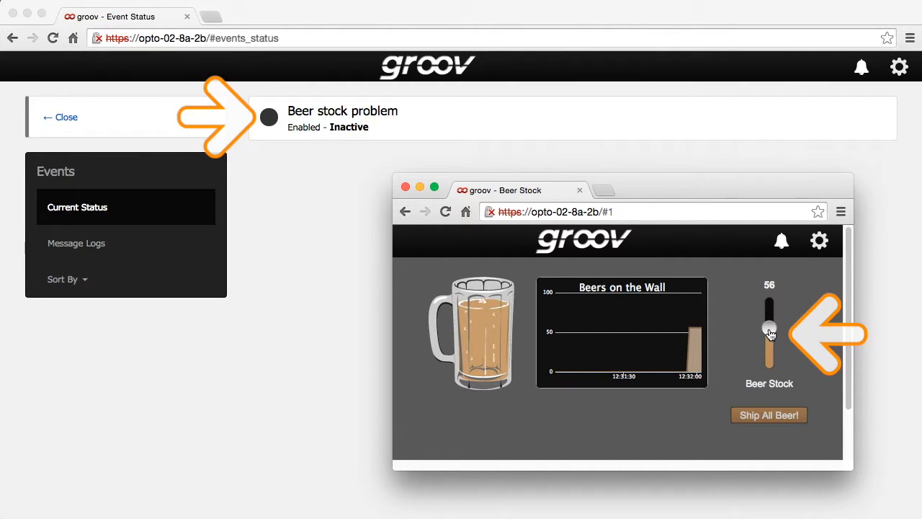
{"action": "mouse_move", "coordinate": [770, 332]}
{"action": "left_mouse_down"}
{"action": "mouse_move", "coordinate": [771, 373]}
{"action": "mouse_move", "coordinate": [776, 335]}
{"action": "left_mouse_up"}
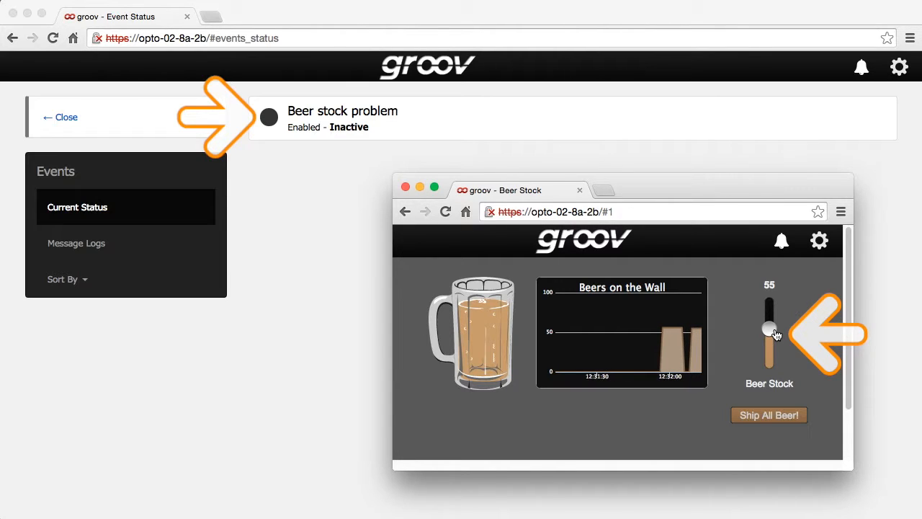
{"action": "left_click_drag", "start_coordinate": [776, 335], "coordinate": [773, 384]}
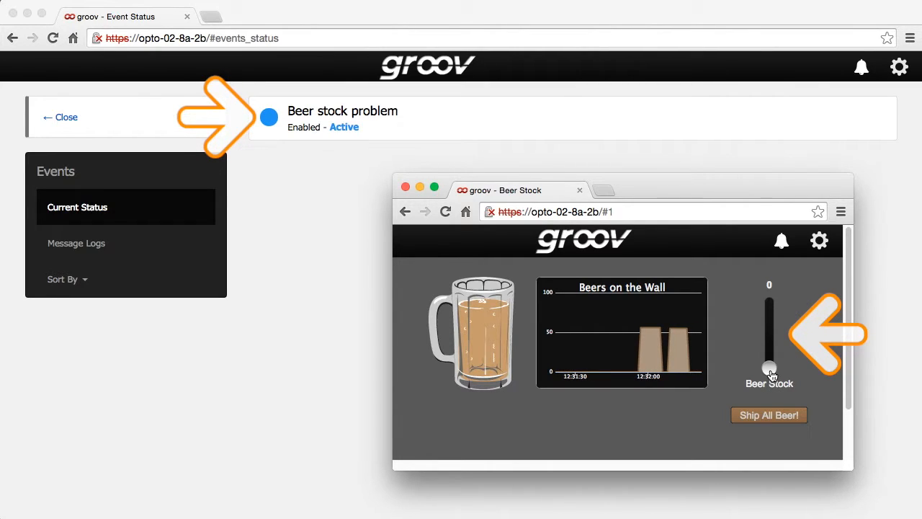
Step: Test the hysteresis and upper limit by raising the Beer Stock slider to about 15, about 41 and finally 99
{"action": "left_click_drag", "start_coordinate": [770, 369], "coordinate": [772, 363]}
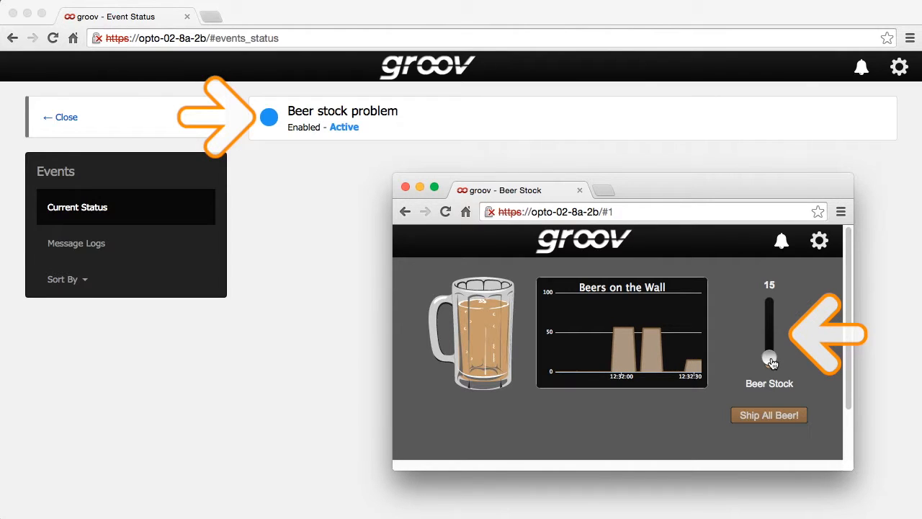
{"action": "left_click_drag", "start_coordinate": [772, 362], "coordinate": [773, 344]}
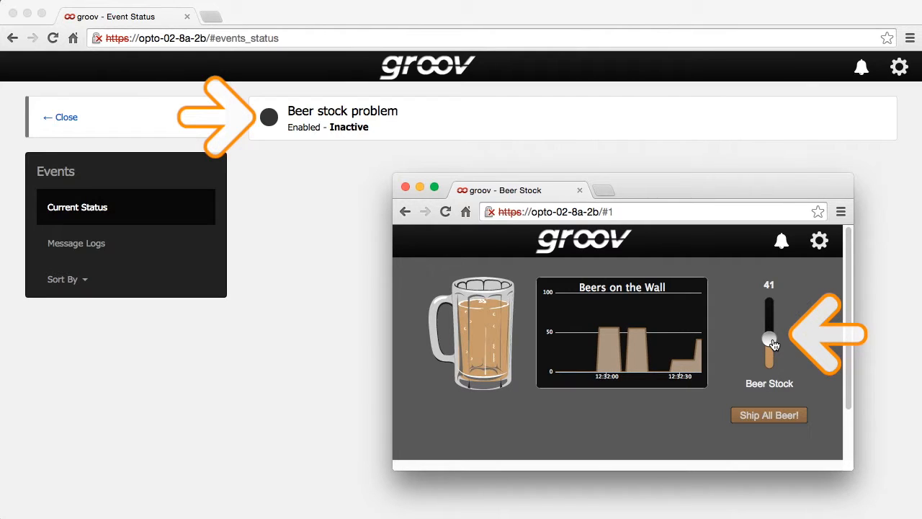
{"action": "left_click_drag", "start_coordinate": [773, 345], "coordinate": [770, 289]}
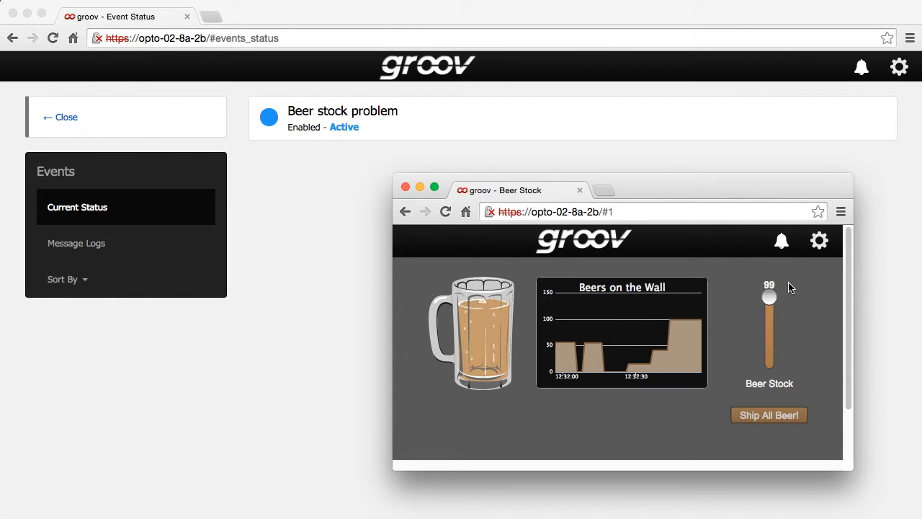
Step: Close the separate Beer Stock window and show the event message logs
{"action": "left_click", "coordinate": [406, 187]}
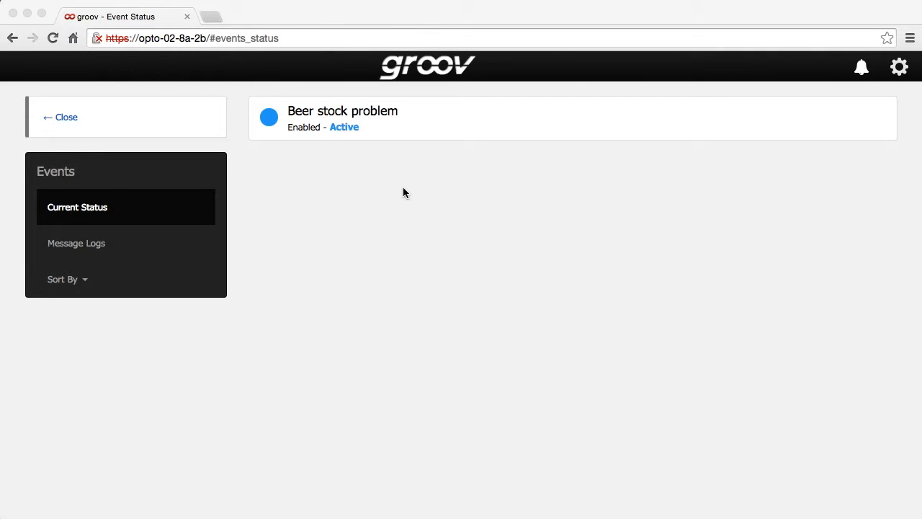
{"action": "left_click", "coordinate": [403, 188]}
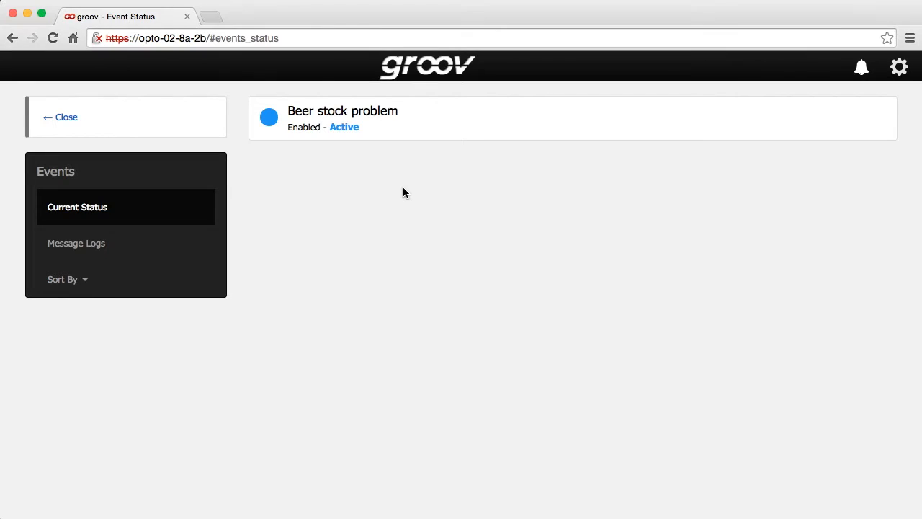
{"action": "left_click", "coordinate": [73, 245]}
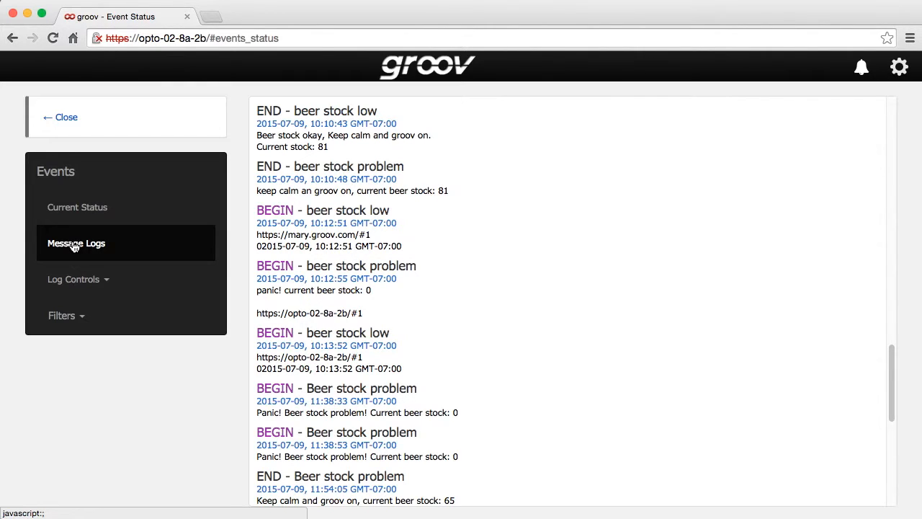
Step: Filter the message logs to events whose name contains "problem"
{"action": "left_click", "coordinate": [63, 315]}
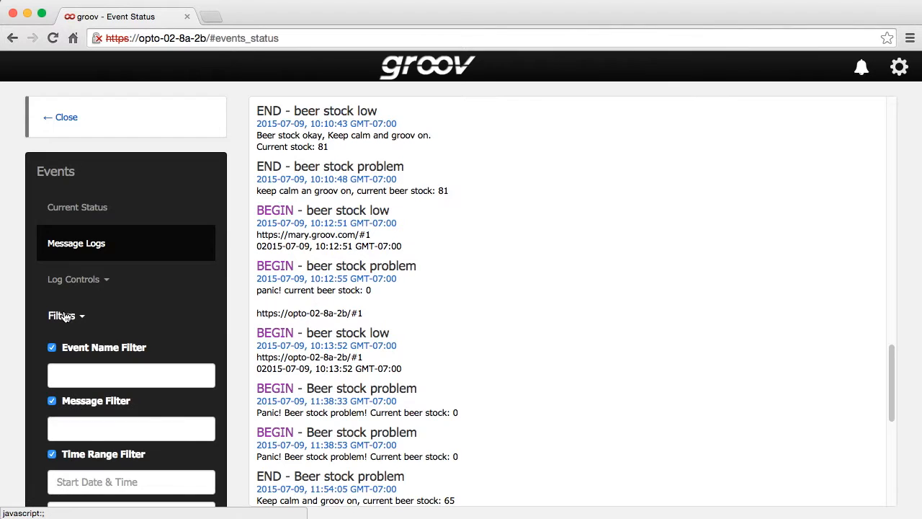
{"action": "left_click", "coordinate": [64, 370]}
{"action": "type", "text": "pr"}
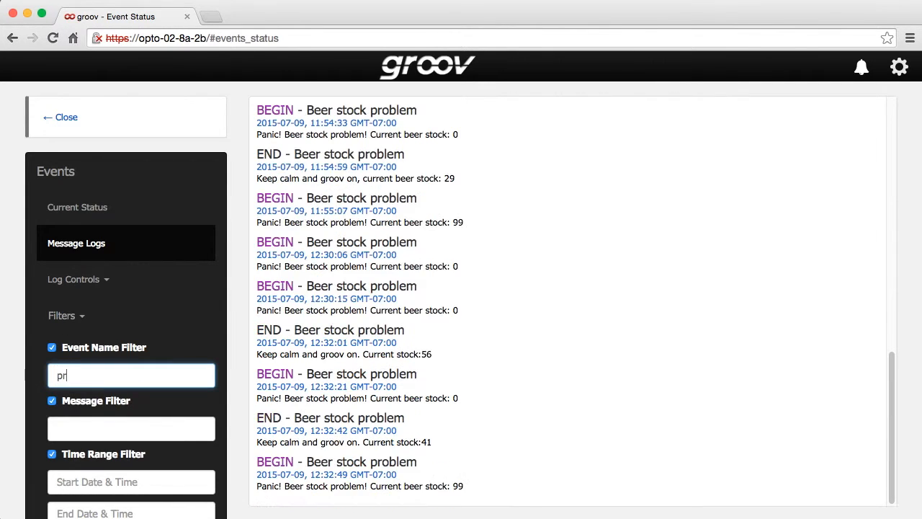
{"action": "type", "text": "oblem"}
Step: Narrow the logs to messages containing "calm" with a time range starting at 2015-07-09, 12:33:52
{"action": "left_click", "coordinate": [64, 430]}
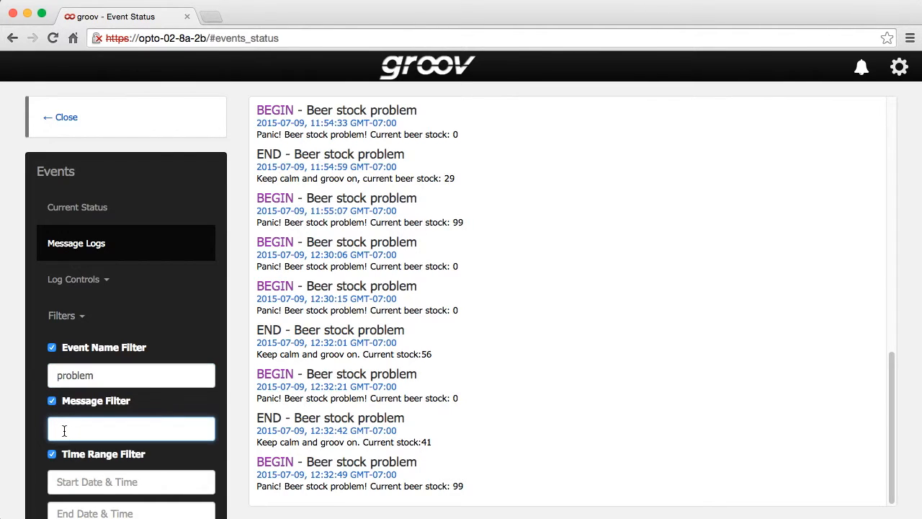
{"action": "type", "text": "calm"}
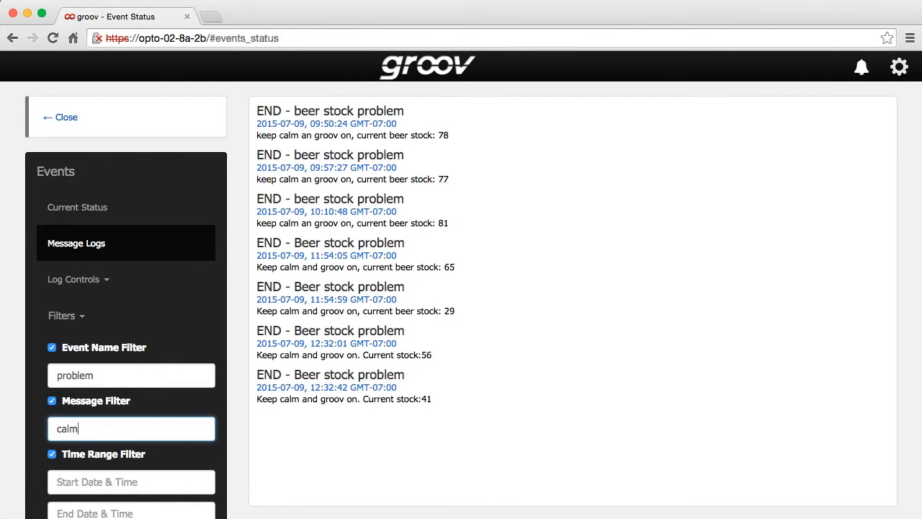
{"action": "left_click", "coordinate": [63, 484]}
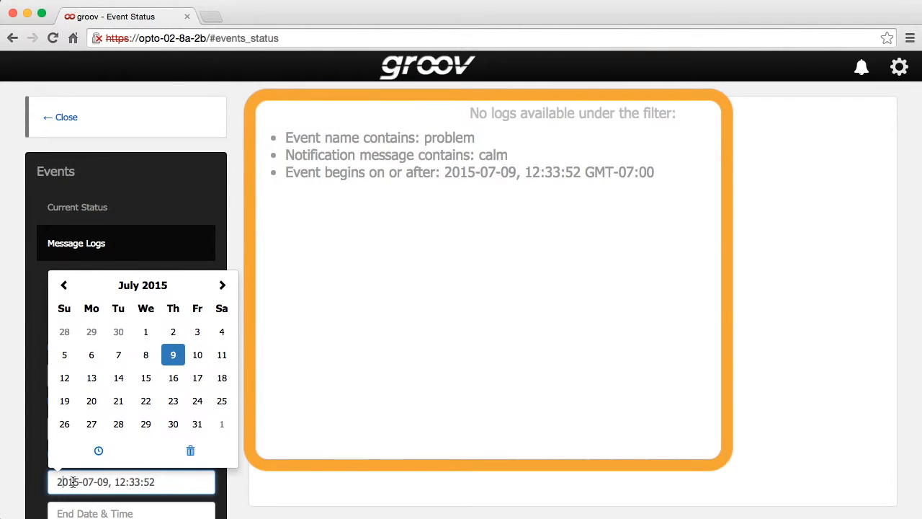
Step: Set the log filter's time range to run from 2015-07-08, 12:33:52 to 2015-07-09, 12:33:59
{"action": "left_click", "coordinate": [145, 355]}
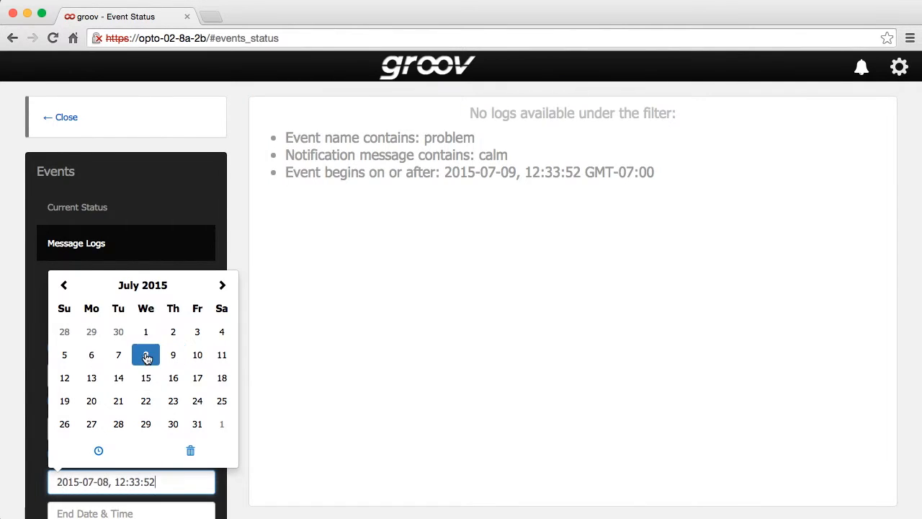
{"action": "left_click", "coordinate": [91, 510]}
{"action": "left_click", "coordinate": [11, 387]}
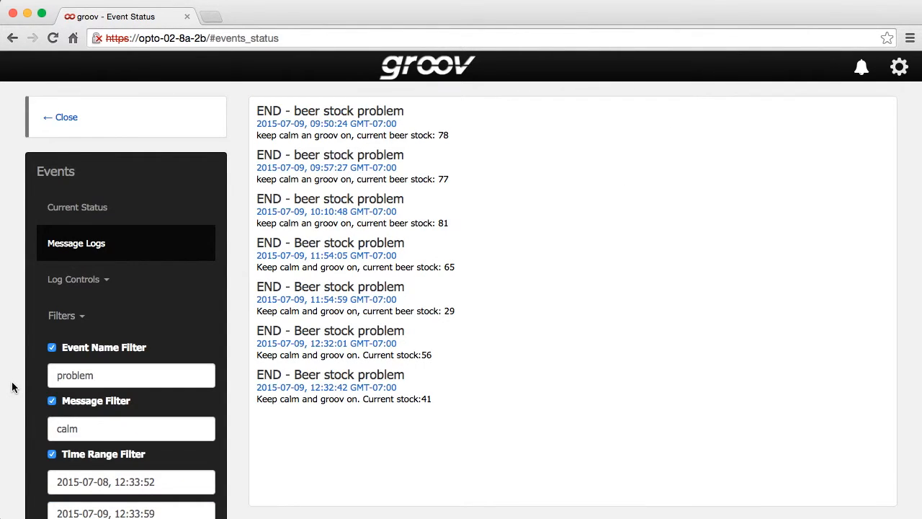
Step: Check the options for downloading and clearing the message logs, and return to the Beer Stock page
{"action": "left_click", "coordinate": [62, 286]}
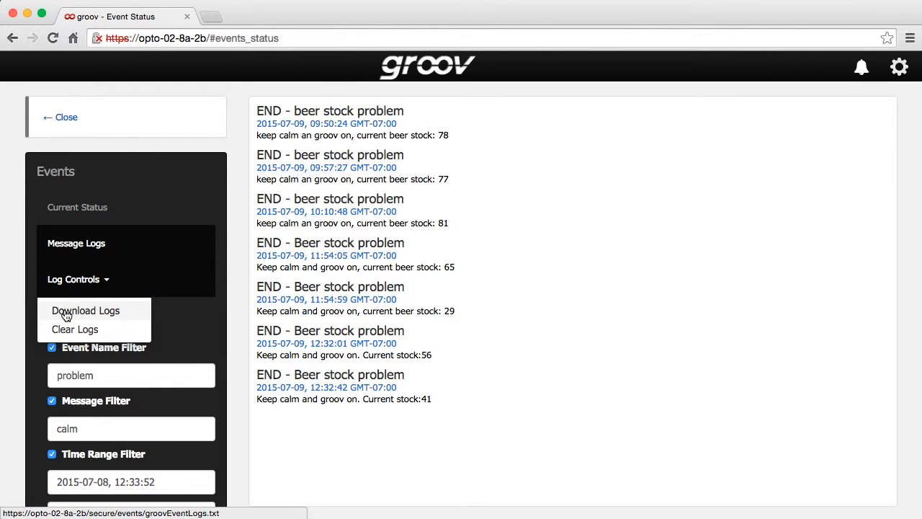
{"action": "left_click", "coordinate": [65, 315]}
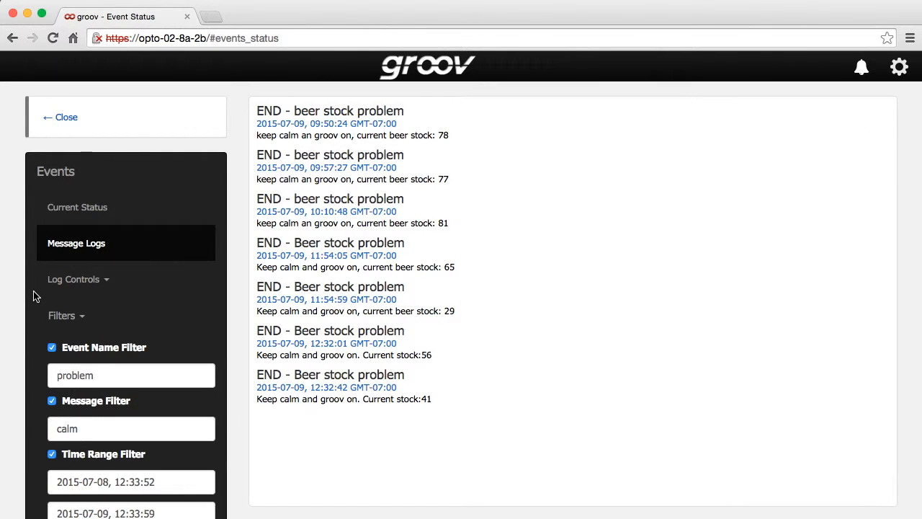
{"action": "left_click", "coordinate": [66, 124]}
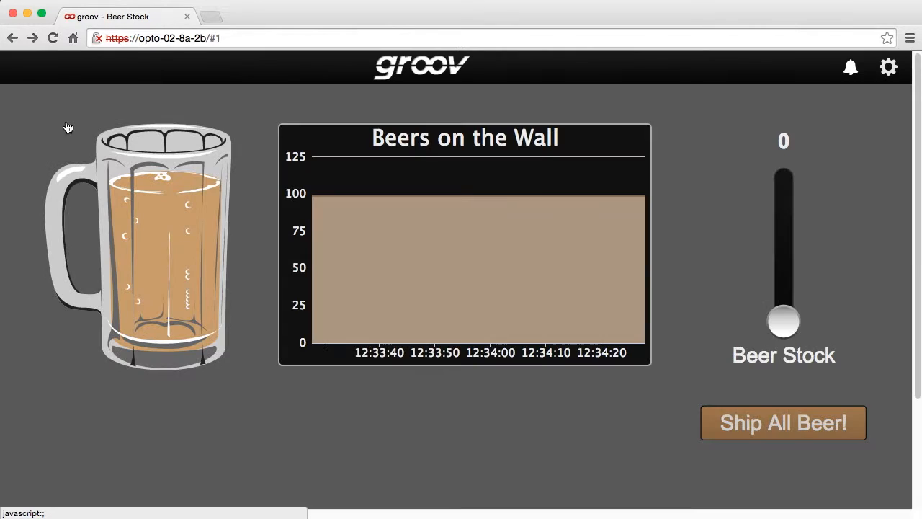
Step: Switch to groov Build and open the Beer stock problem event for editing
{"action": "left_click", "coordinate": [887, 71]}
{"action": "left_click", "coordinate": [877, 92]}
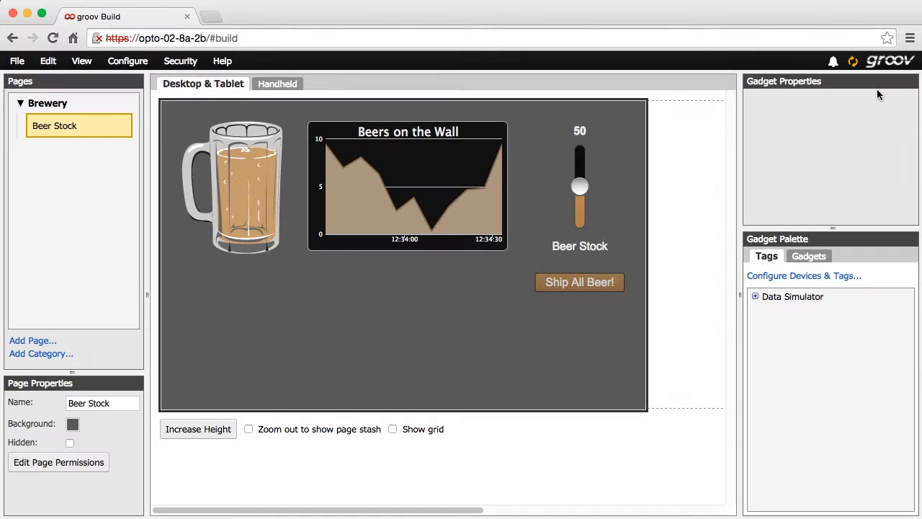
{"action": "left_click", "coordinate": [131, 64]}
{"action": "left_click", "coordinate": [129, 111]}
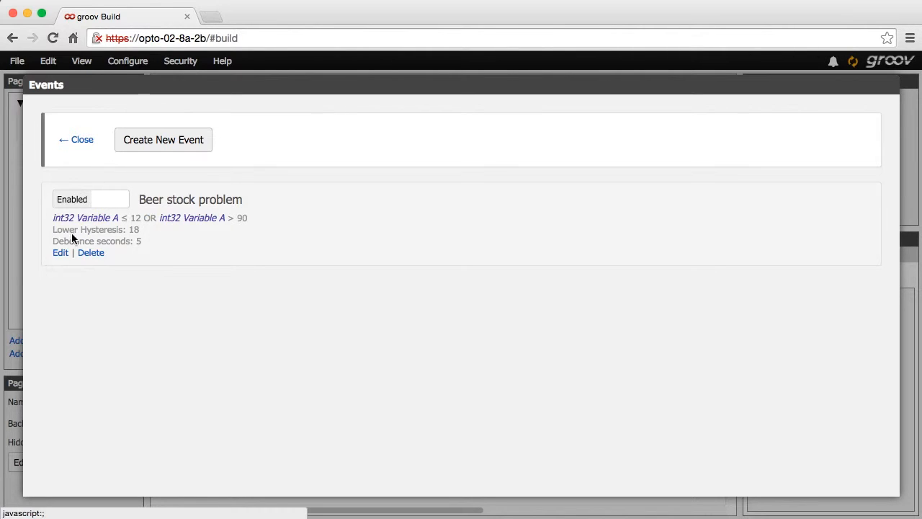
{"action": "left_click", "coordinate": [61, 254]}
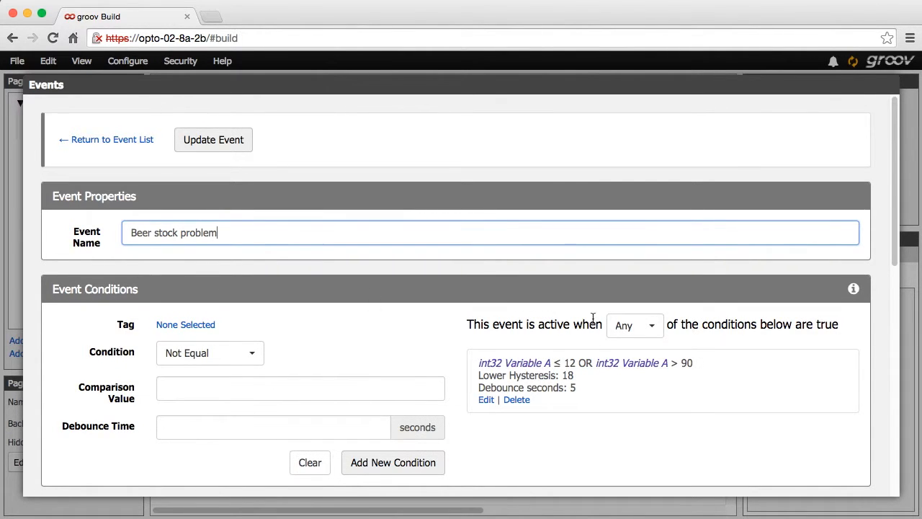
{"action": "left_click_drag", "start_coordinate": [894, 260], "coordinate": [897, 475]}
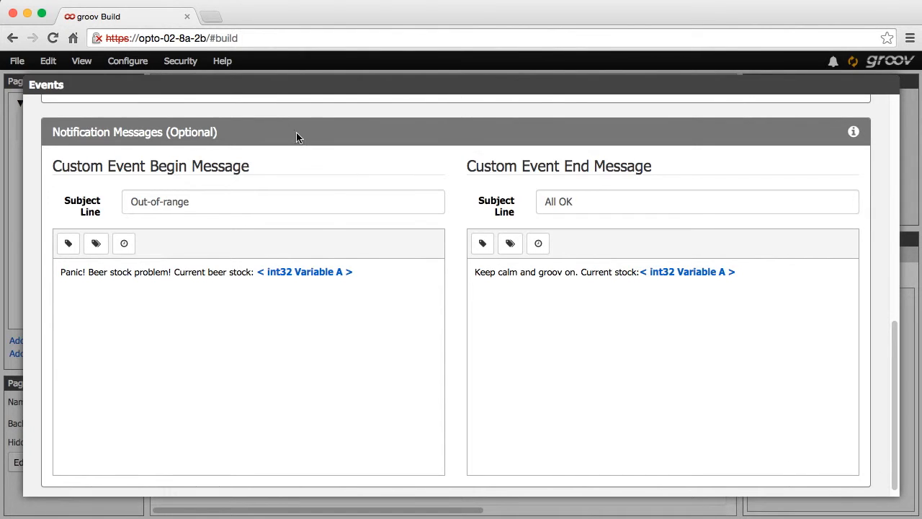
{"action": "left_click_drag", "start_coordinate": [240, 39], "coordinate": [93, 45]}
{"action": "key", "text": "super+c"}
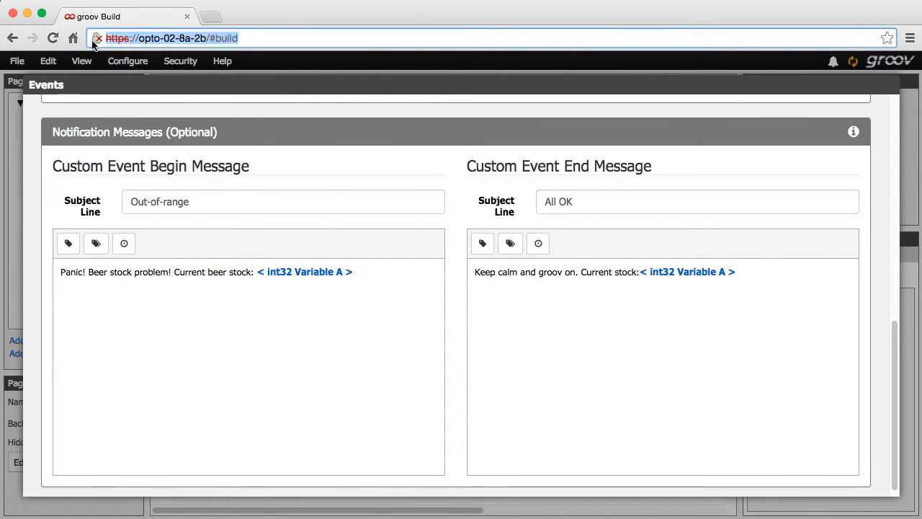
{"action": "left_click", "coordinate": [74, 297]}
{"action": "key", "text": "Return"}
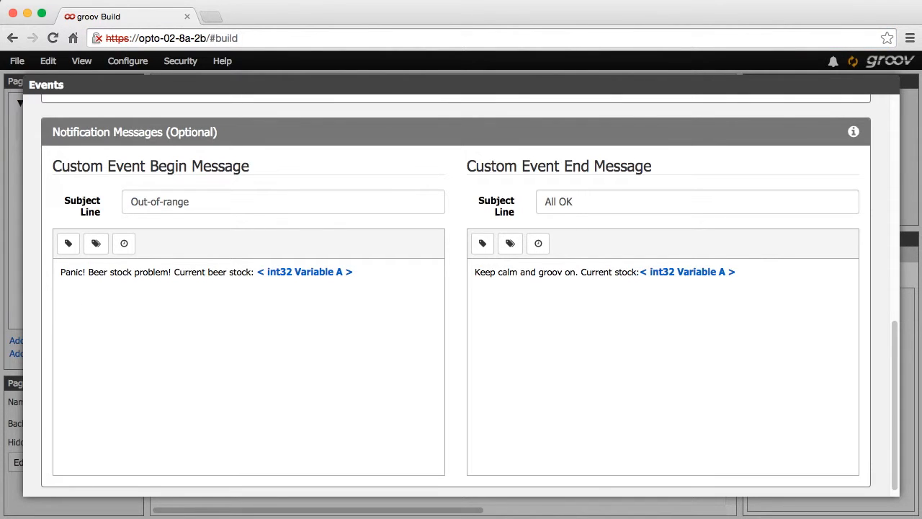
{"action": "key", "text": "super+v"}
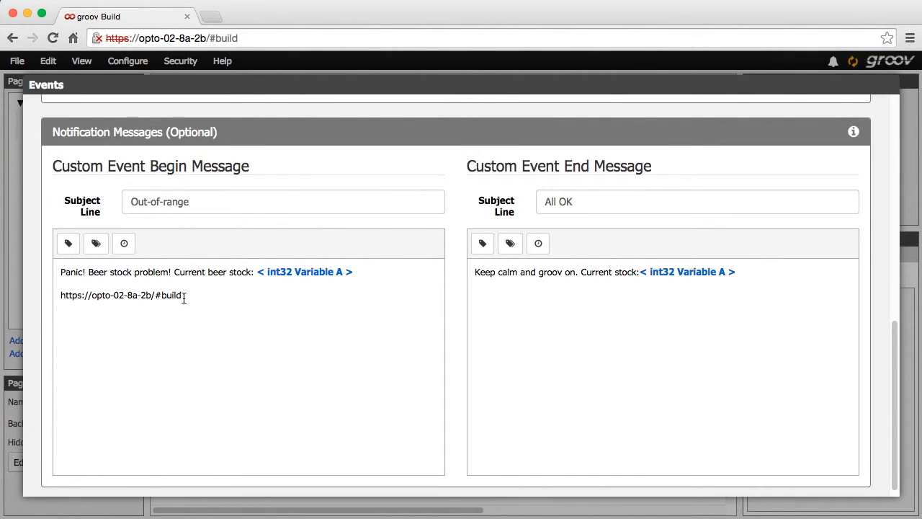
{"action": "left_click_drag", "start_coordinate": [185, 295], "coordinate": [160, 296]}
{"action": "type", "text": "1"}
Step: Update the Beer stock problem event and save all project changes, switching to groov View
{"action": "left_click_drag", "start_coordinate": [890, 346], "coordinate": [892, 122]}
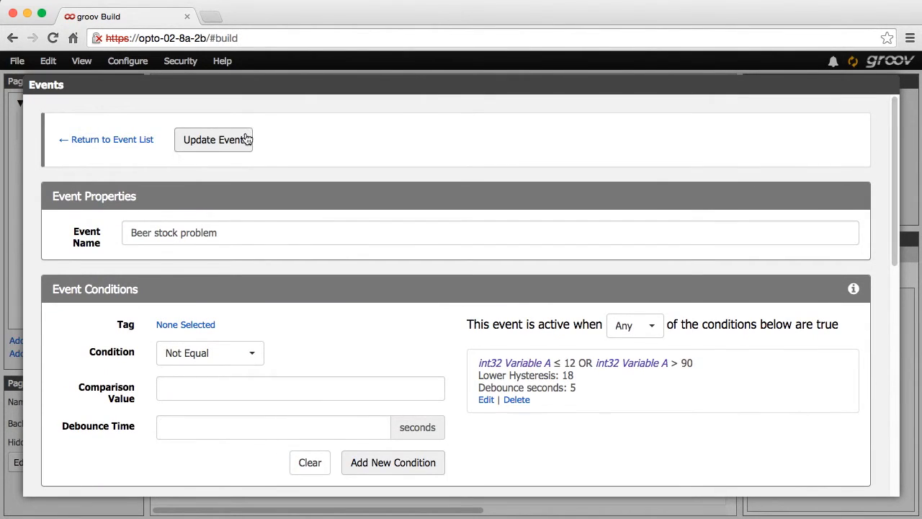
{"action": "left_click", "coordinate": [208, 144]}
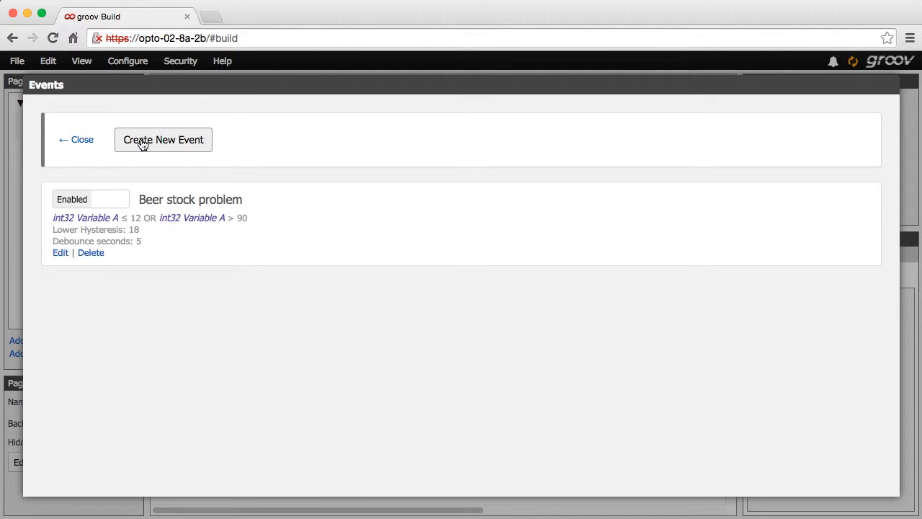
{"action": "left_click", "coordinate": [83, 144]}
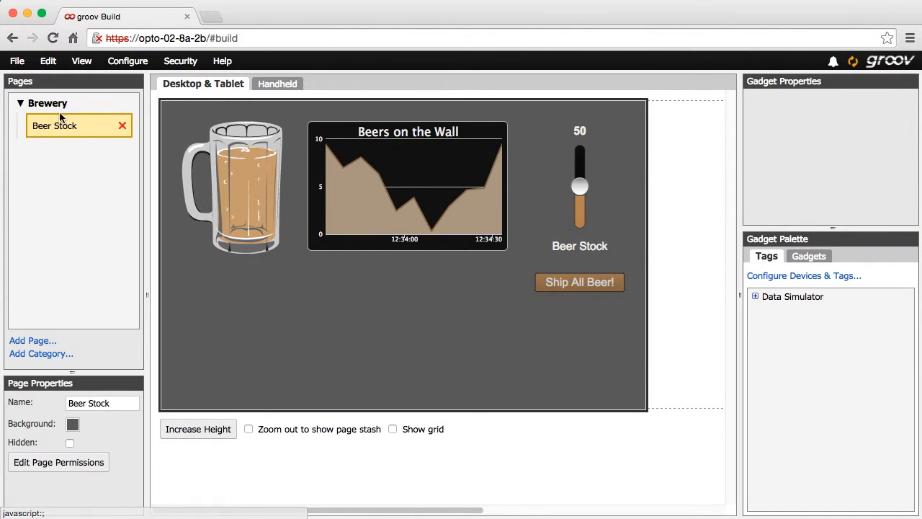
{"action": "left_click", "coordinate": [12, 66]}
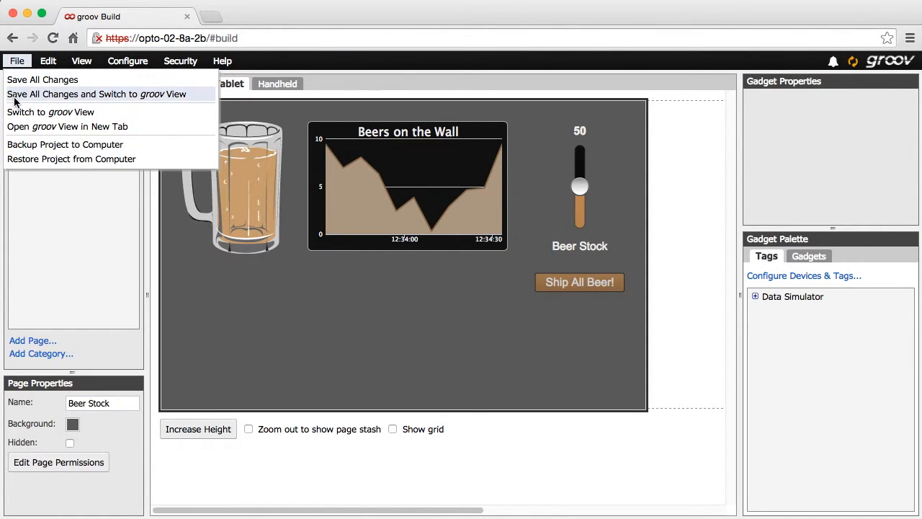
{"action": "left_click", "coordinate": [16, 96]}
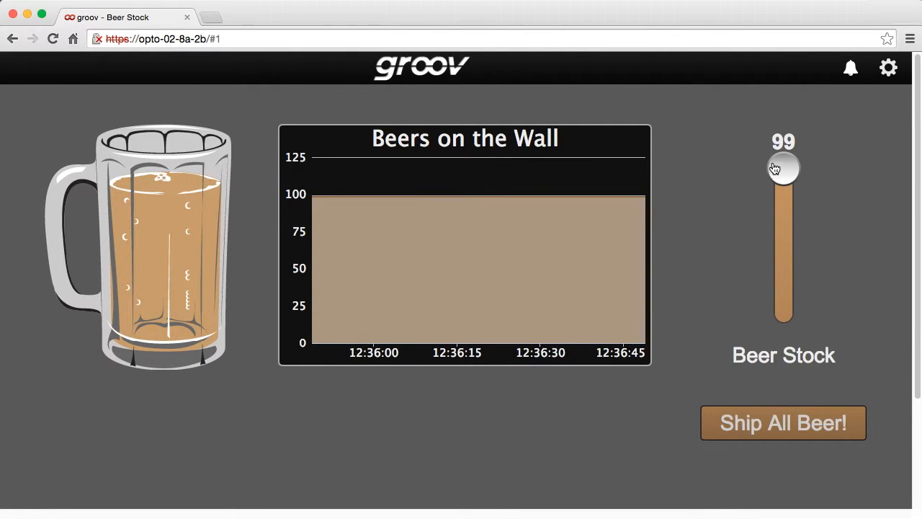
Step: Lower the Beer Stock slider to 0 to test the event's updated begin notification
{"action": "left_click_drag", "start_coordinate": [781, 171], "coordinate": [782, 324]}
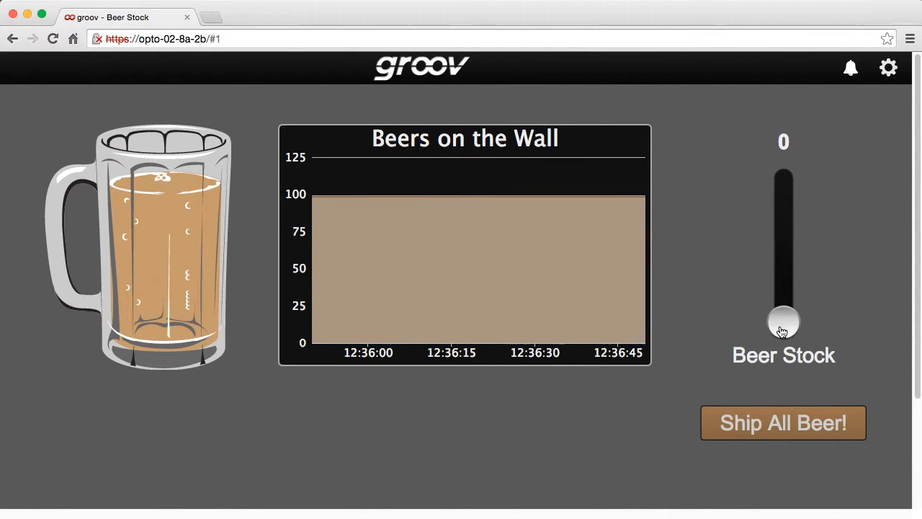